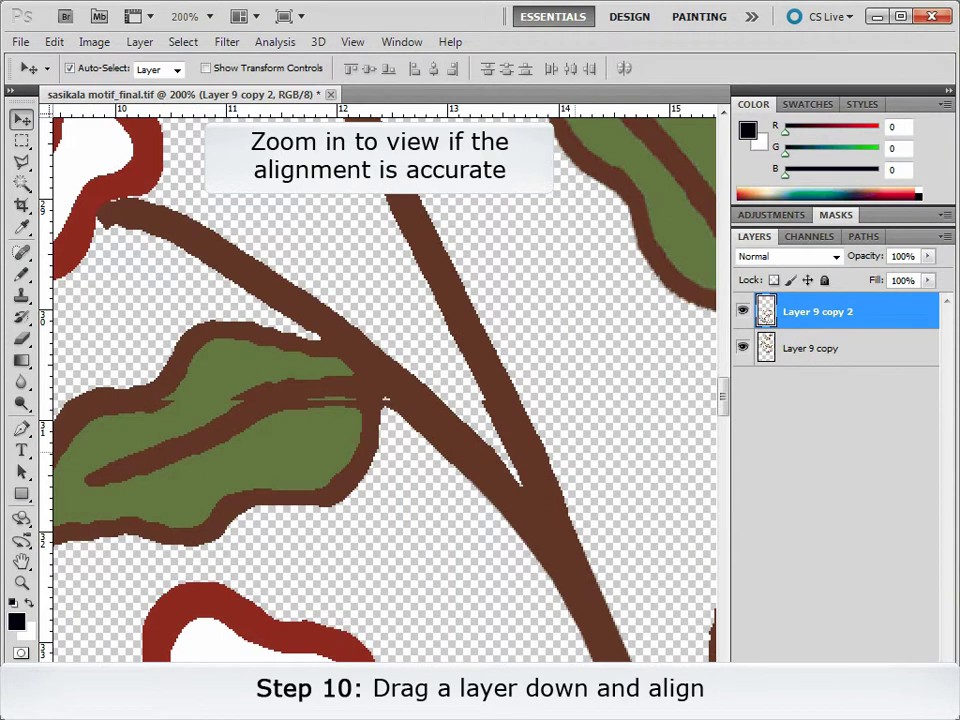
# Nudge the Layer 9 copy 2 motif upward until its stems and leaves line up with the layer beneath
pyautogui.press('Up')
pyautogui.press('Up')
pyautogui.press('Up')
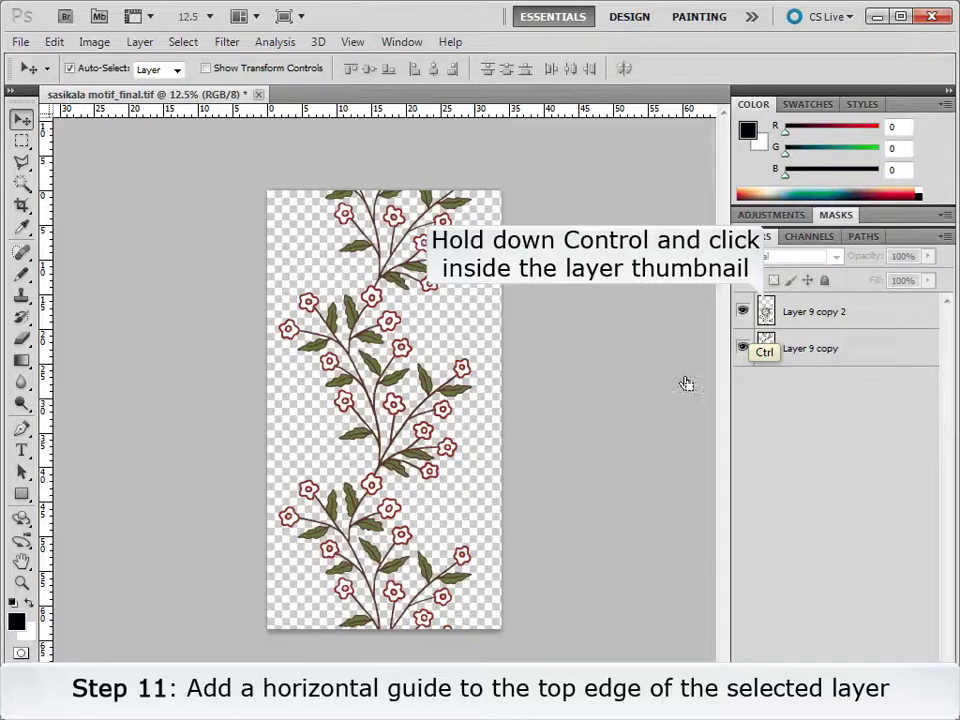
# Load Layer 9 copy 2's outline as a selection, place a horizontal guide along its upper edge at about 27 cm, and deselect
pyautogui.keyDown('ctrl'); pyautogui.click(766, 313); pyautogui.keyUp('ctrl')
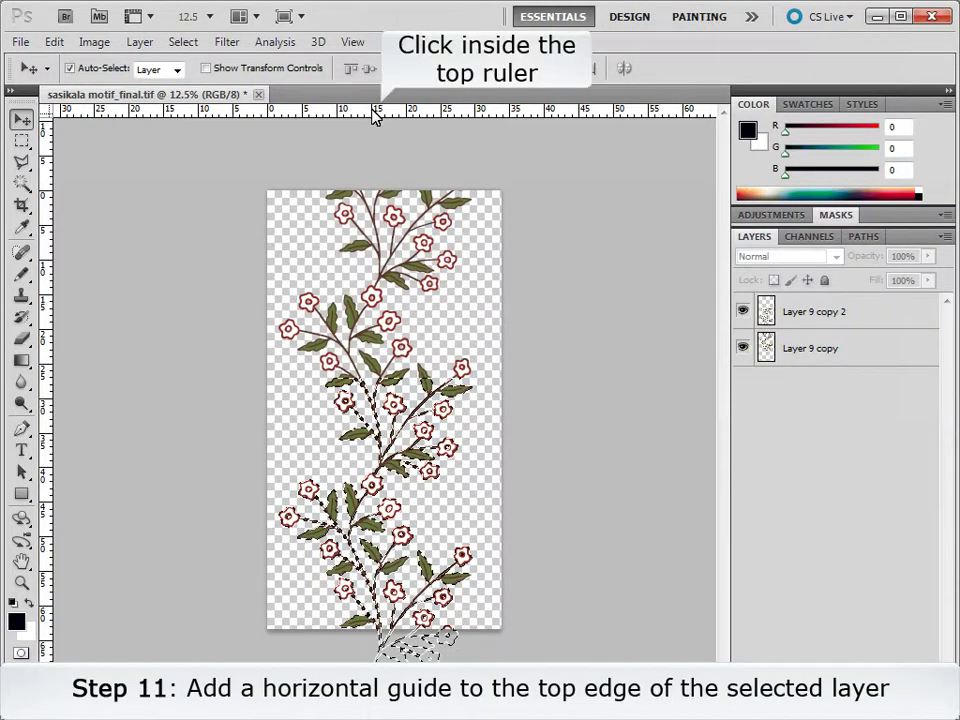
pyautogui.moveTo(373, 113); pyautogui.dragTo(369, 378)
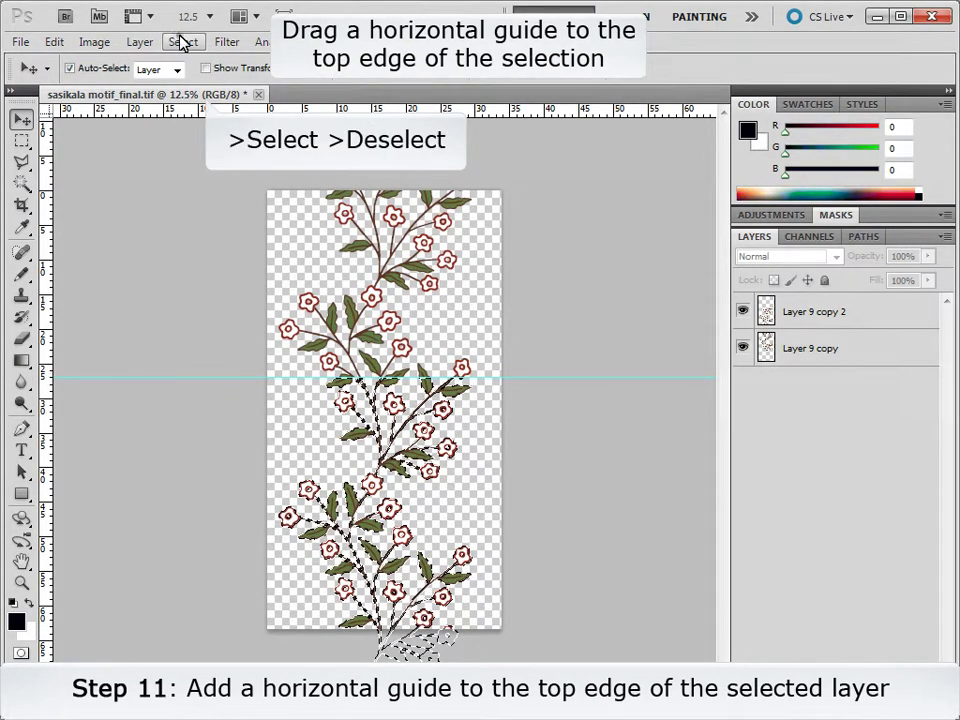
pyautogui.click(182, 42)
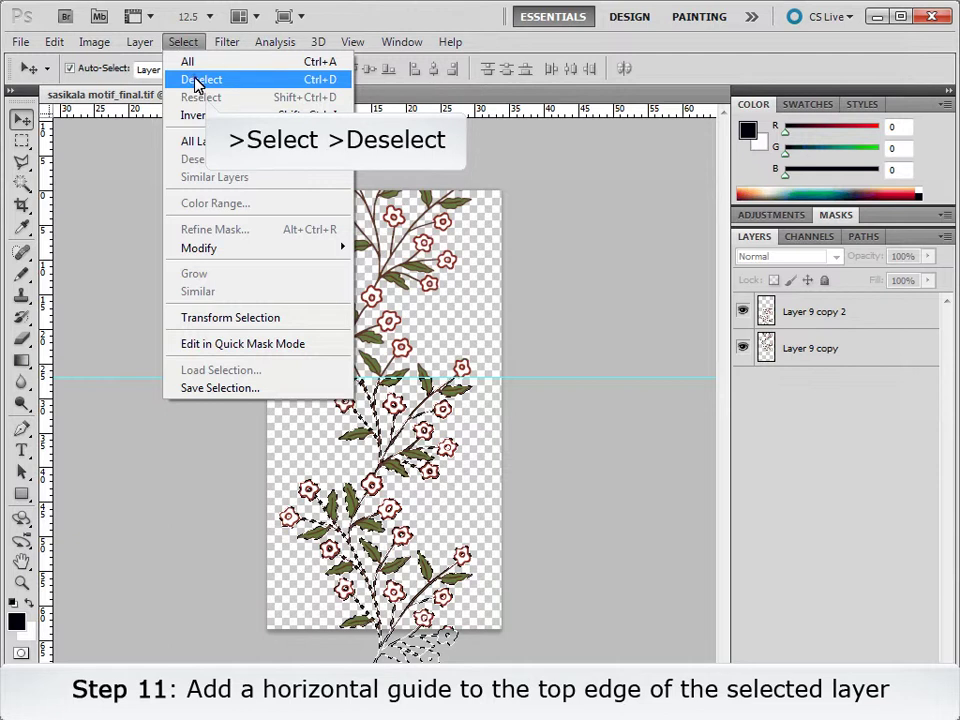
pyautogui.click(196, 79)
# Crop the image to the full-width area above the horizontal guide
pyautogui.press('m')
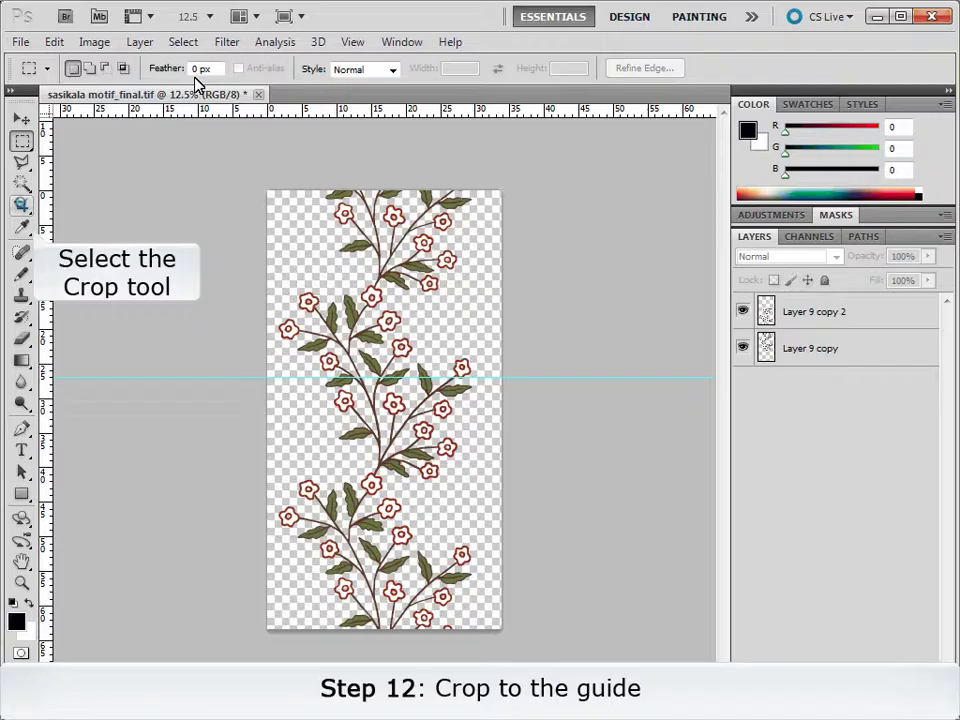
pyautogui.click(22, 206)
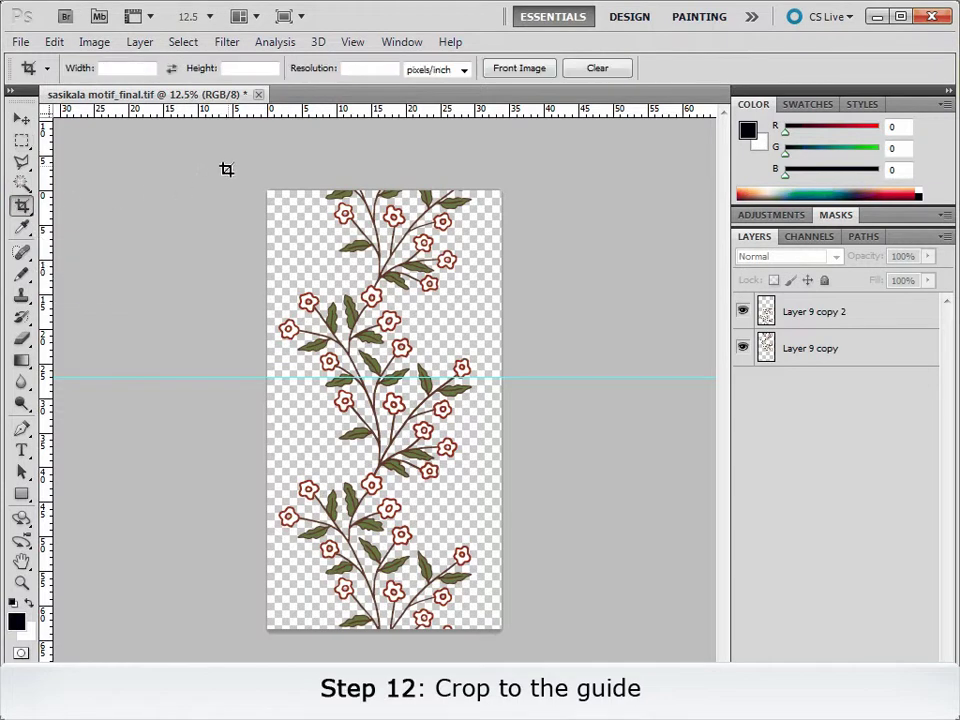
pyautogui.moveTo(267, 190); pyautogui.dragTo(502, 378)
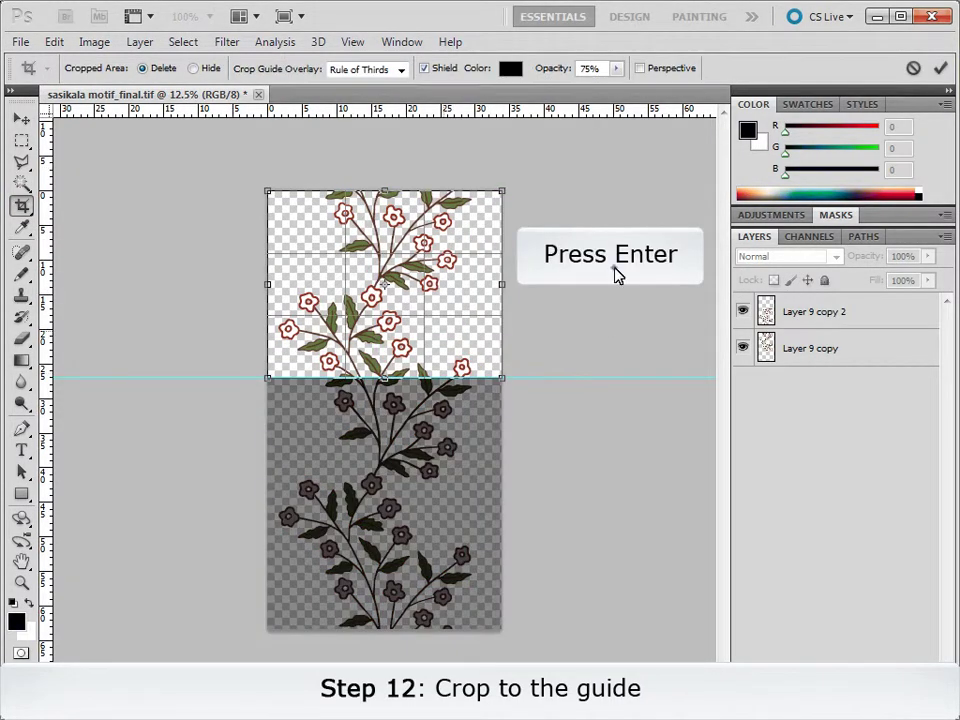
pyautogui.press('Return')
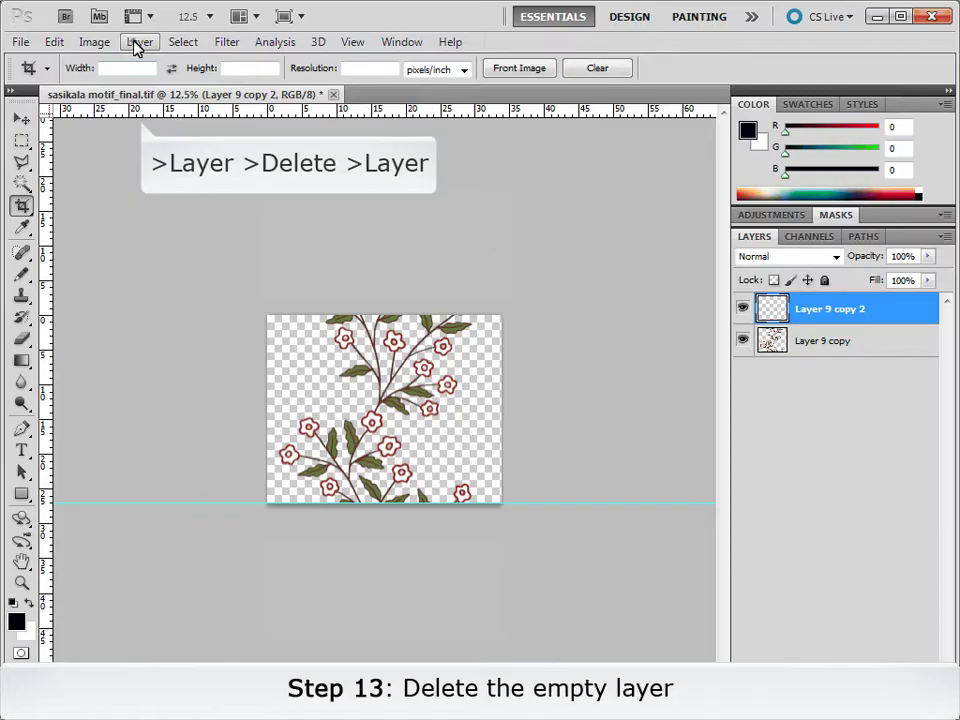
# Delete the empty Layer 9 copy 2
pyautogui.click(137, 42)
pyautogui.moveTo(160, 95)
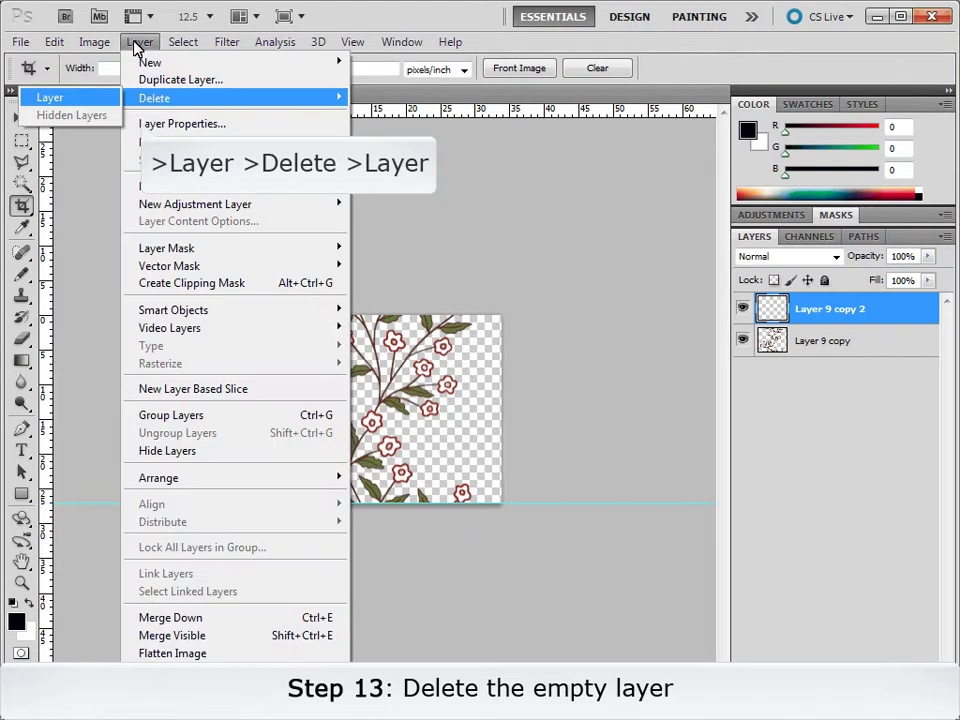
pyautogui.click(58, 98)
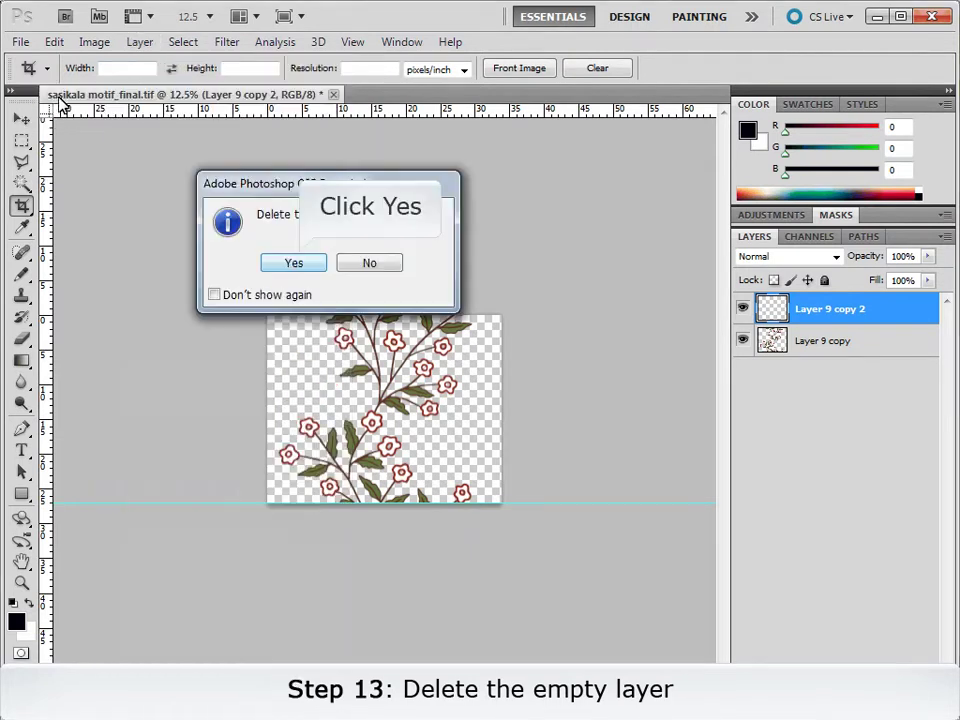
pyautogui.click(292, 264)
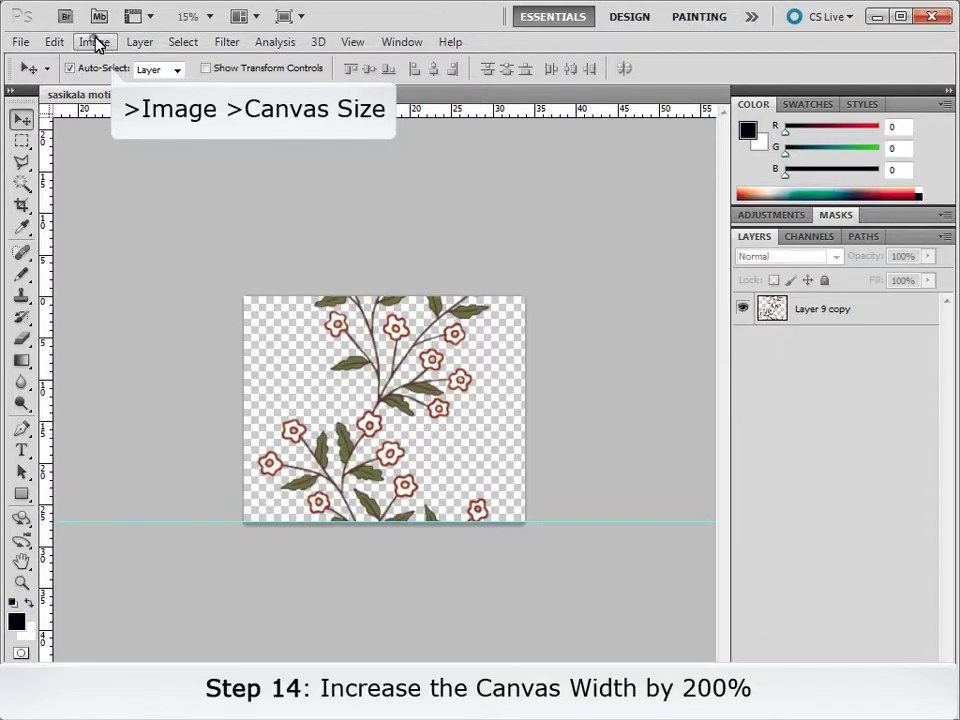
# Widen the canvas to 200 percent, anchored at the middle-left point so the new area extends to the right
pyautogui.click(95, 42)
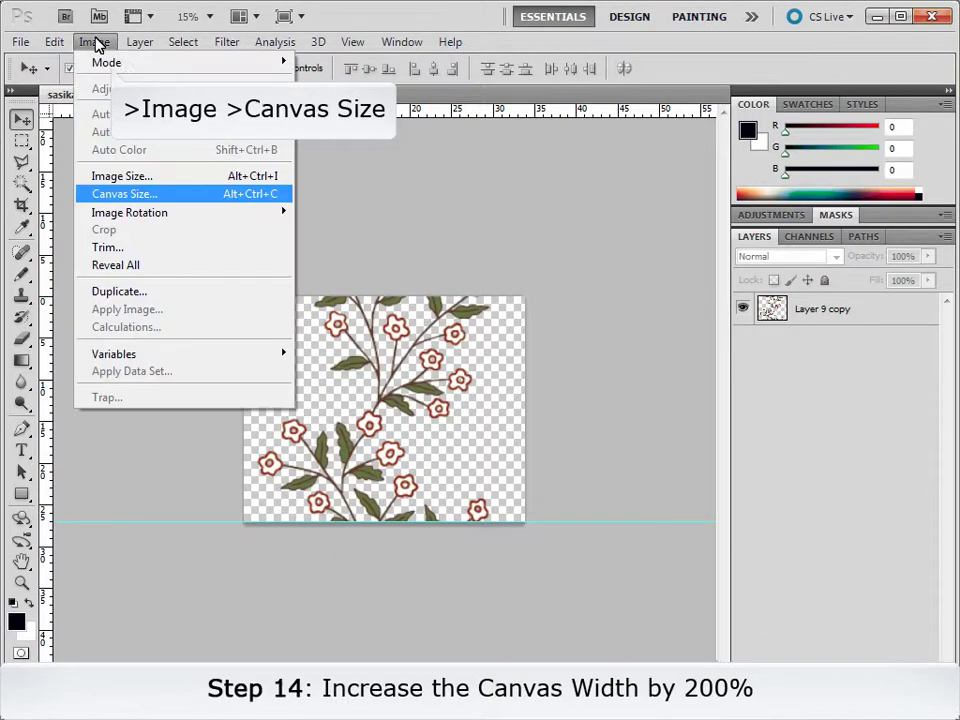
pyautogui.click(125, 195)
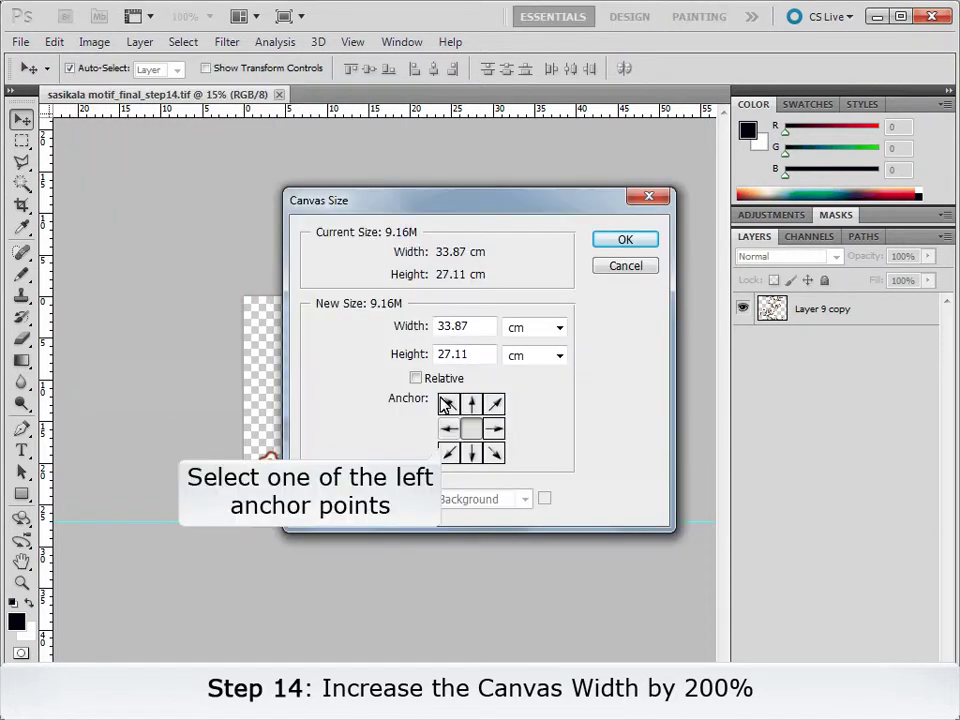
pyautogui.click(448, 428)
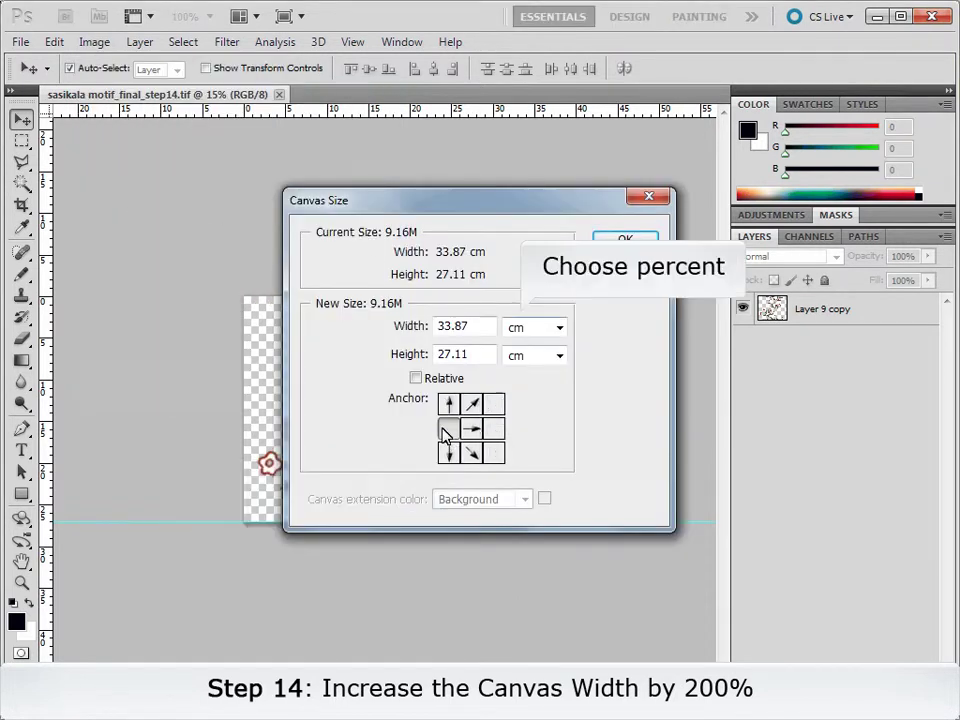
pyautogui.click(523, 330)
pyautogui.click(521, 348)
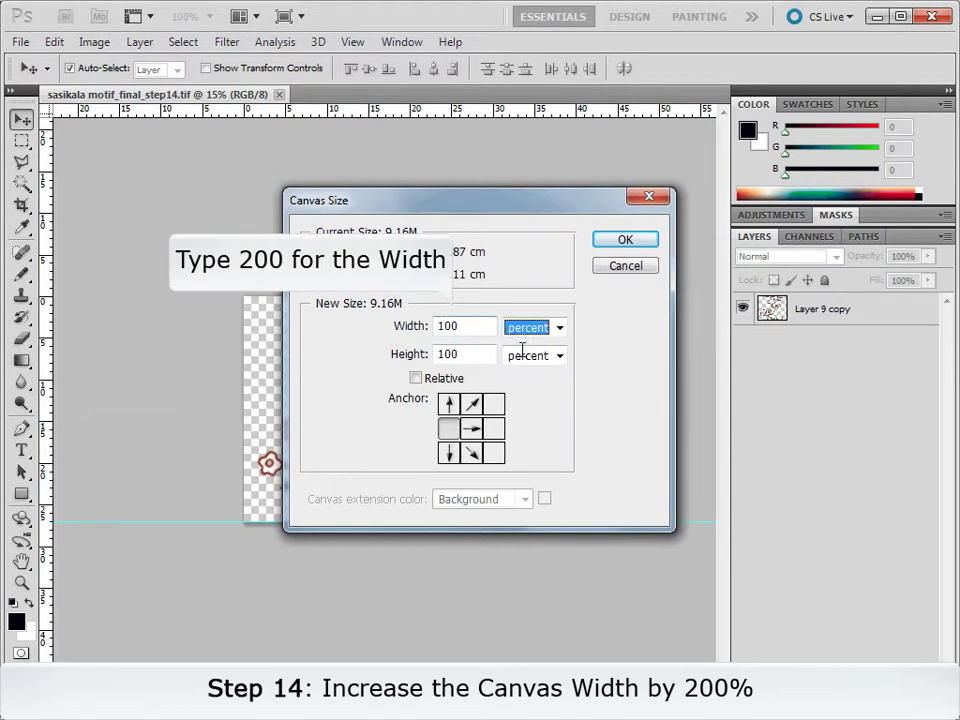
pyautogui.doubleClick(467, 327)
pyautogui.write('200')
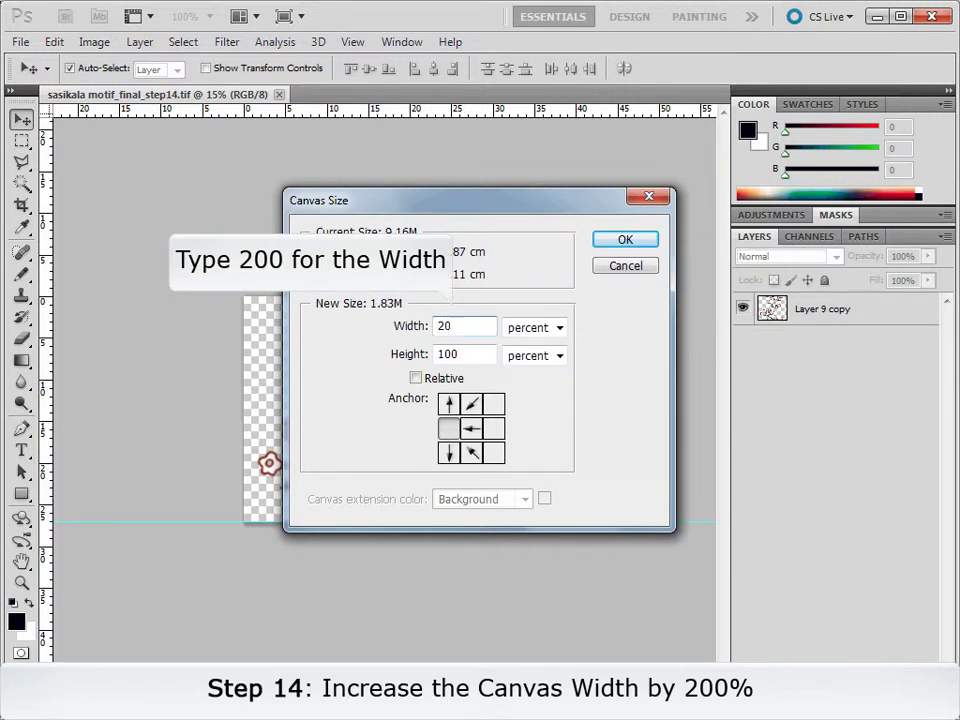
pyautogui.click(620, 243)
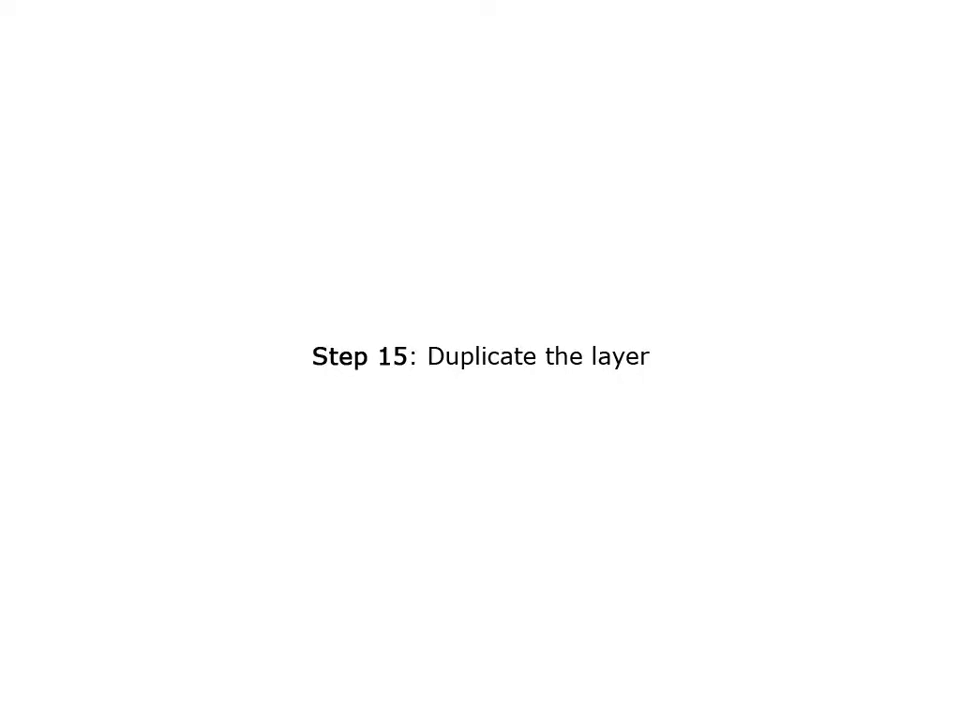
# Duplicate Layer 9 copy within the same document and move the duplicate about 23 cm to the right so the motifs interlock
pyautogui.click(831, 303)
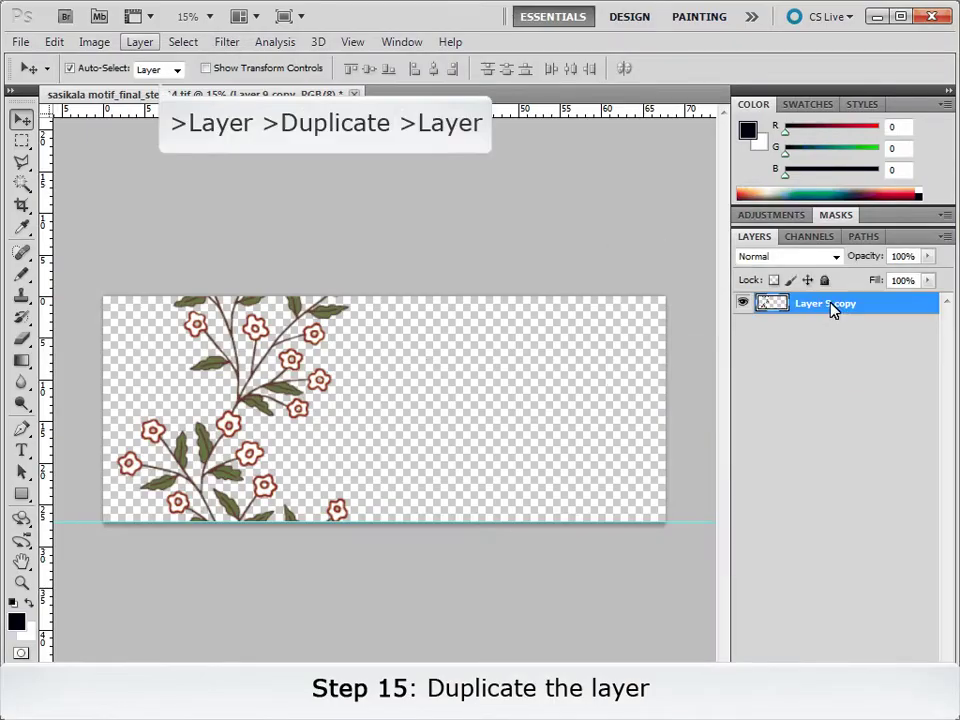
pyautogui.click(137, 44)
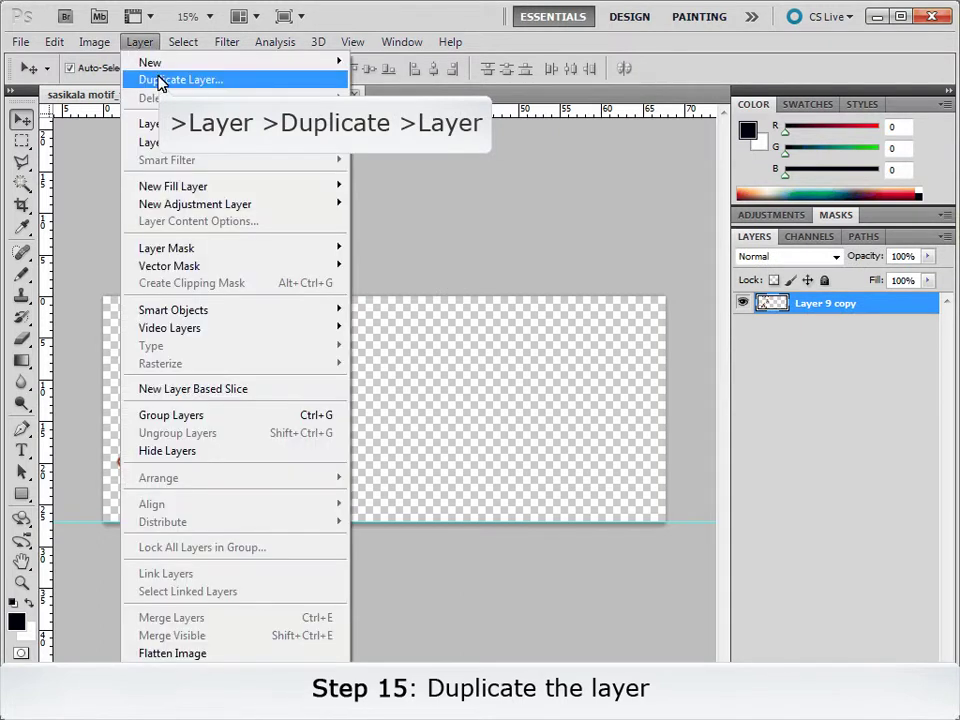
pyautogui.click(160, 80)
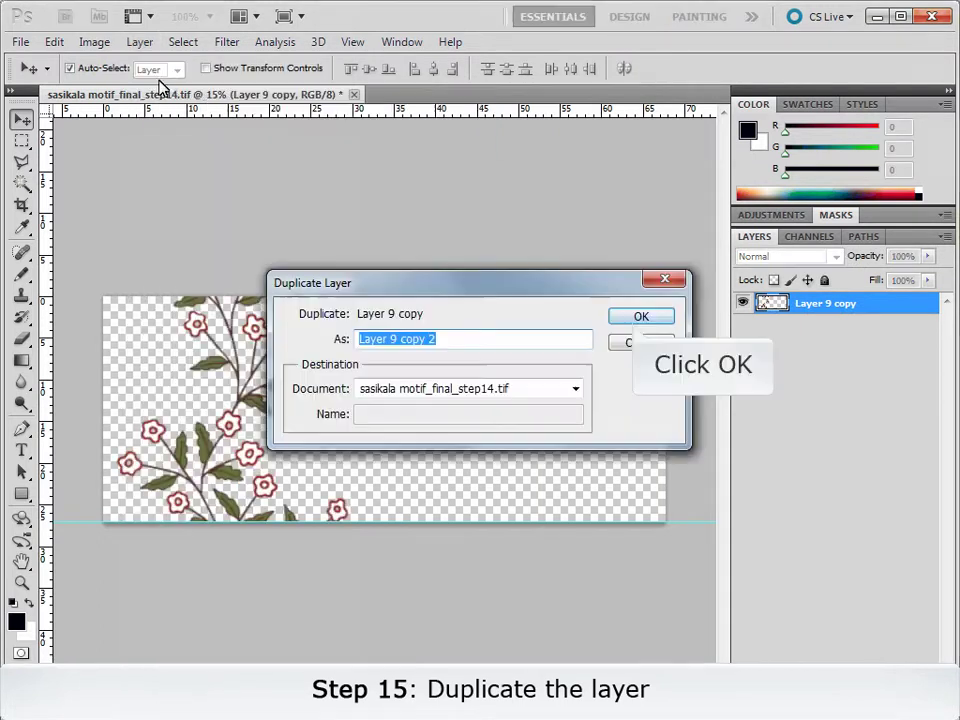
pyautogui.click(628, 317)
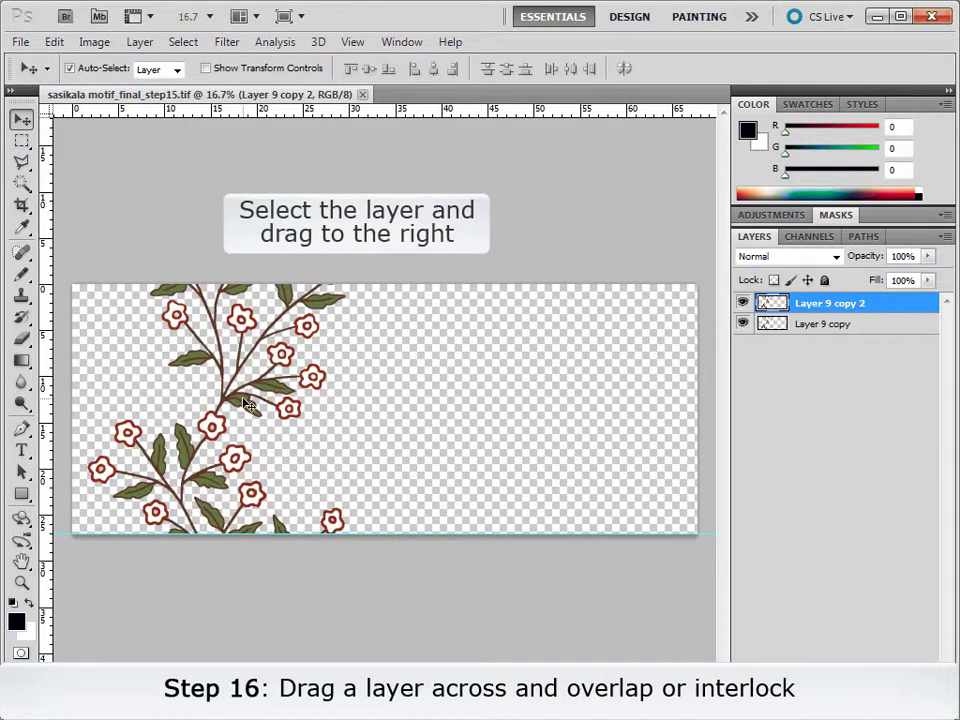
pyautogui.moveTo(248, 405); pyautogui.dragTo(479, 399)
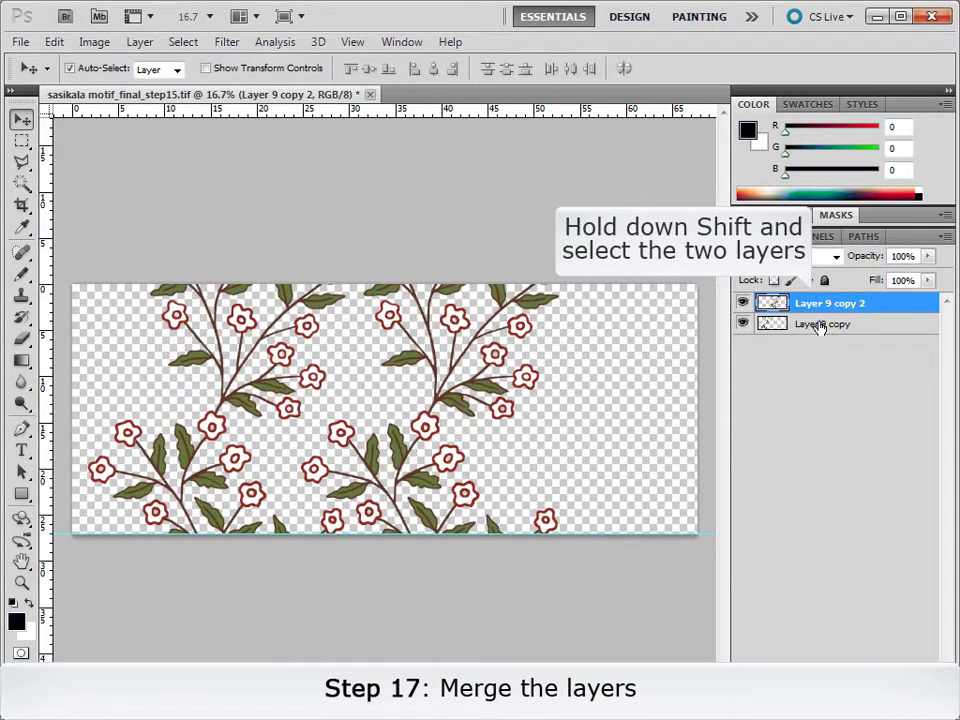
# Merge Layer 9 copy 2 and Layer 9 copy into one layer
pyautogui.keyDown('shift'); pyautogui.click(820, 324); pyautogui.keyUp('shift')
pyautogui.click(140, 42)
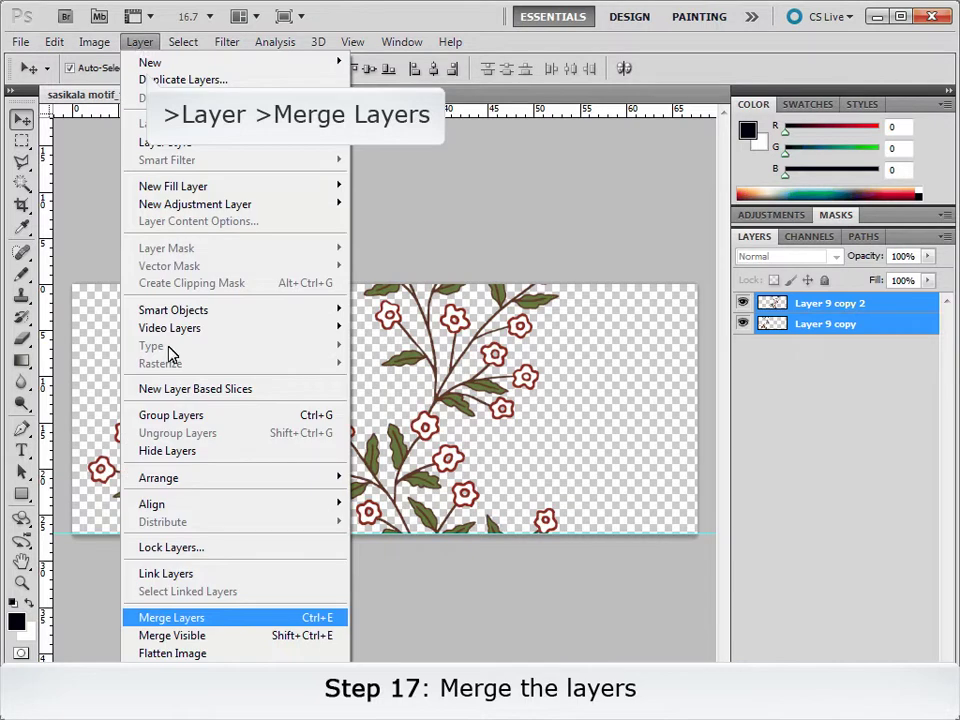
pyautogui.click(172, 618)
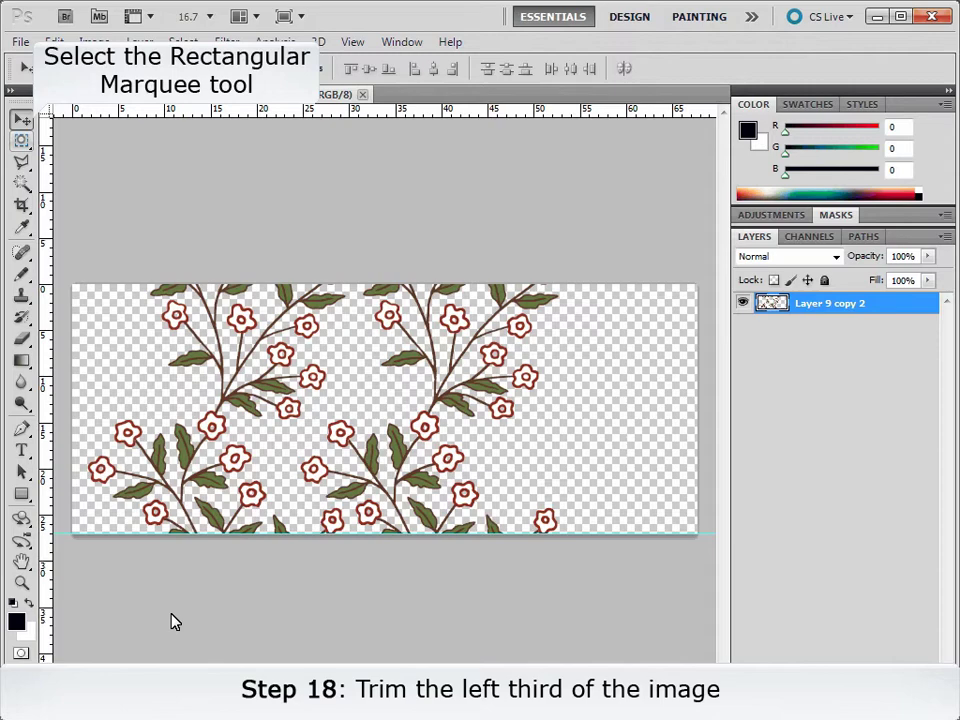
# Cut a full-height strip about 15.5 cm wide from the image's left side and move the remaining artwork flush with the left canvas edge
pyautogui.click(22, 143)
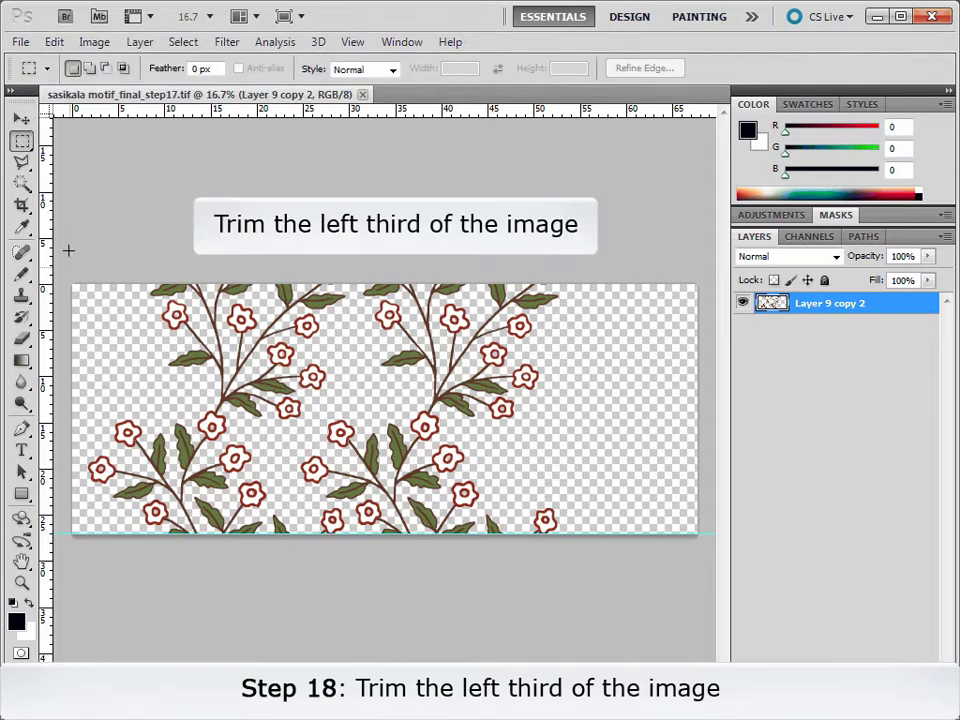
pyautogui.moveTo(69, 267); pyautogui.dragTo(214, 581)
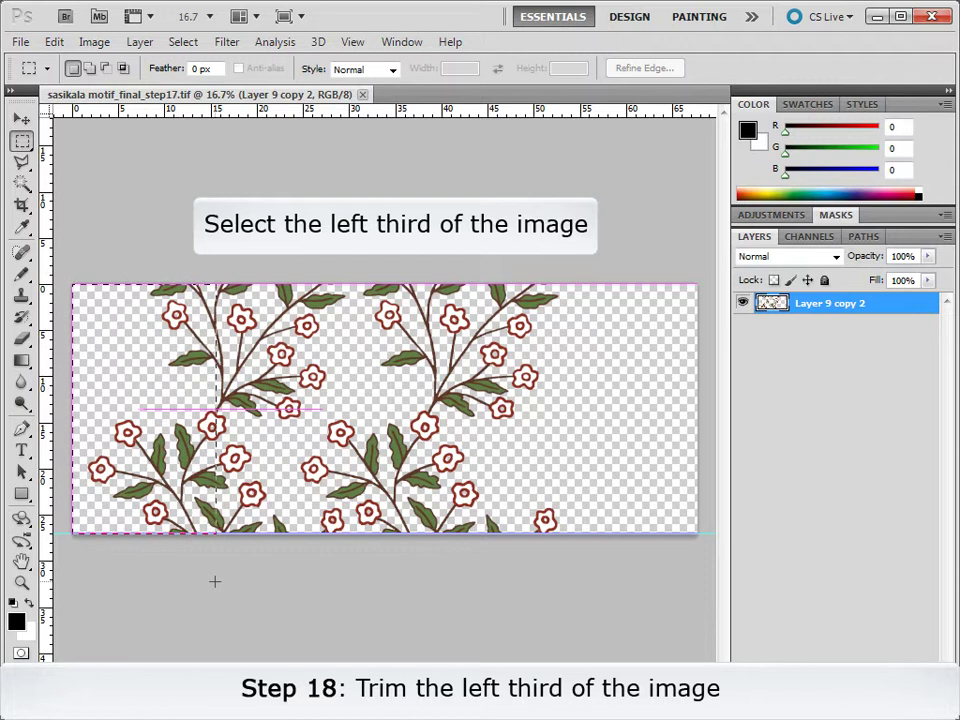
pyautogui.click(55, 41)
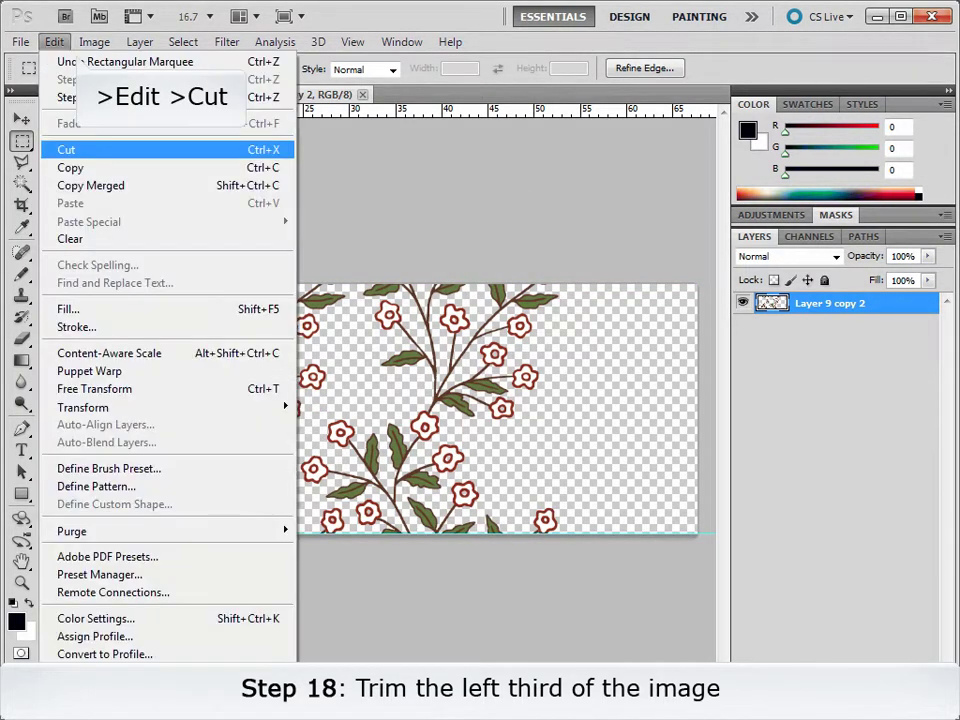
pyautogui.click(62, 150)
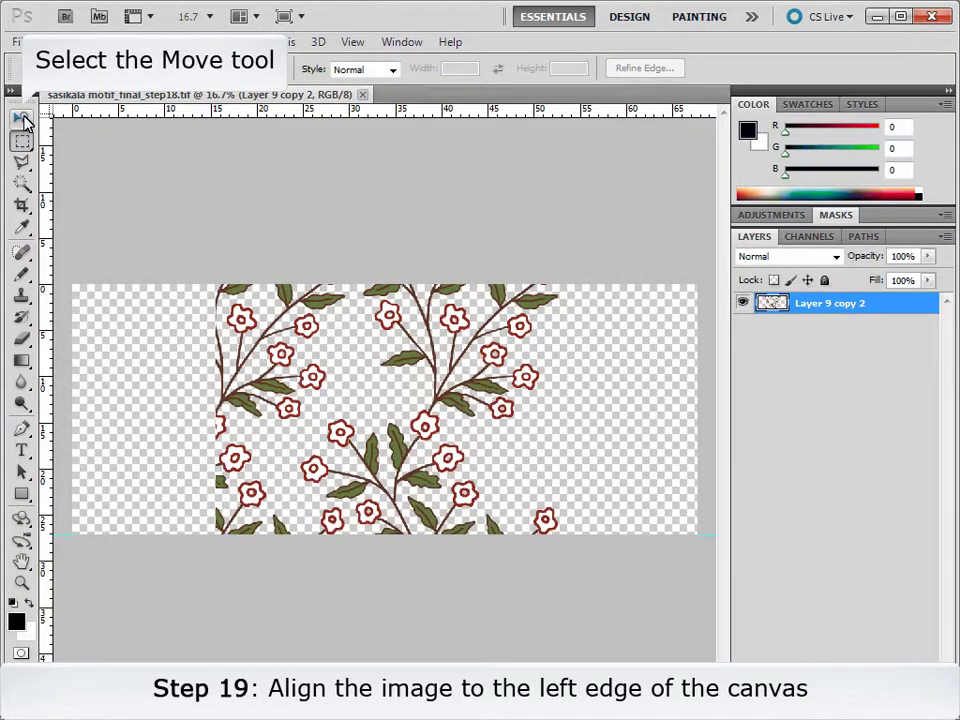
pyautogui.click(22, 120)
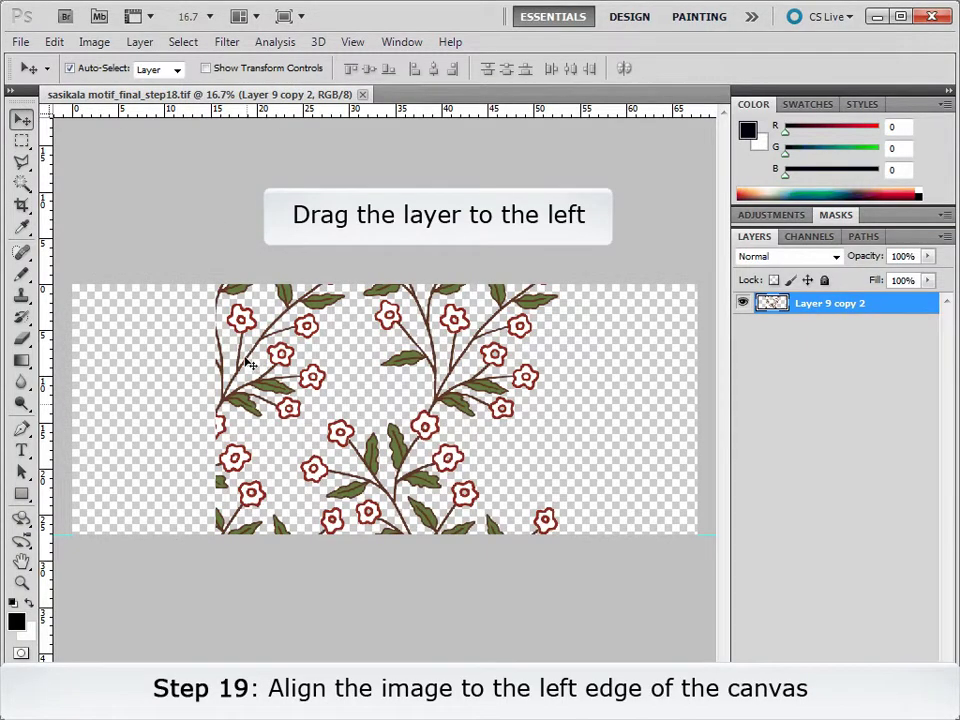
pyautogui.moveTo(250, 410); pyautogui.dragTo(105, 405)
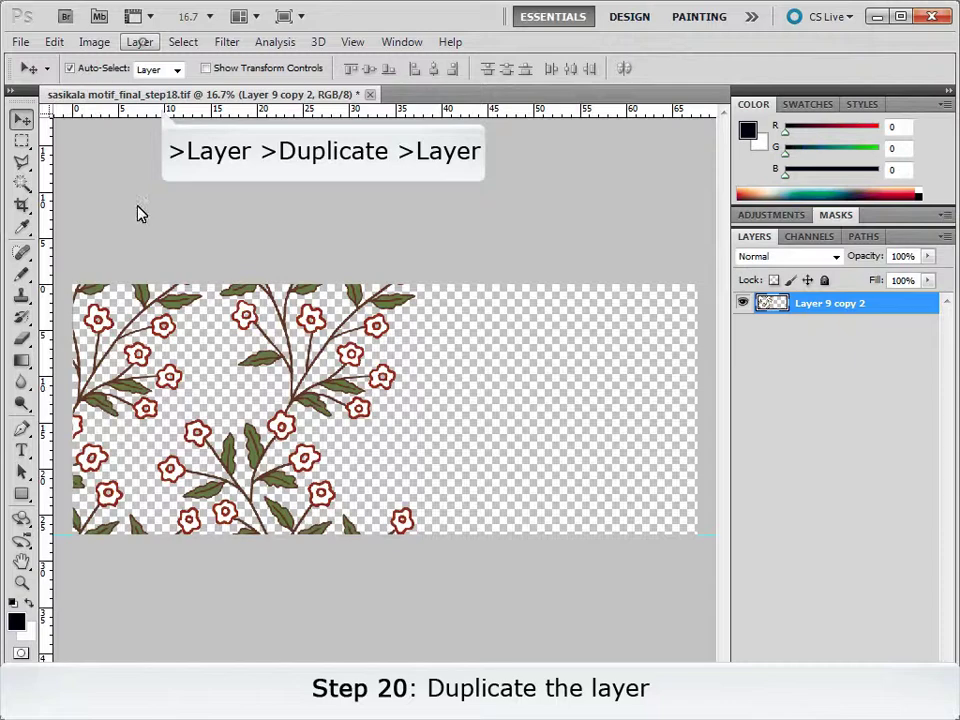
# Duplicate the trimmed Layer 9 copy 2 within the same document, keeping the suggested name
pyautogui.click(139, 42)
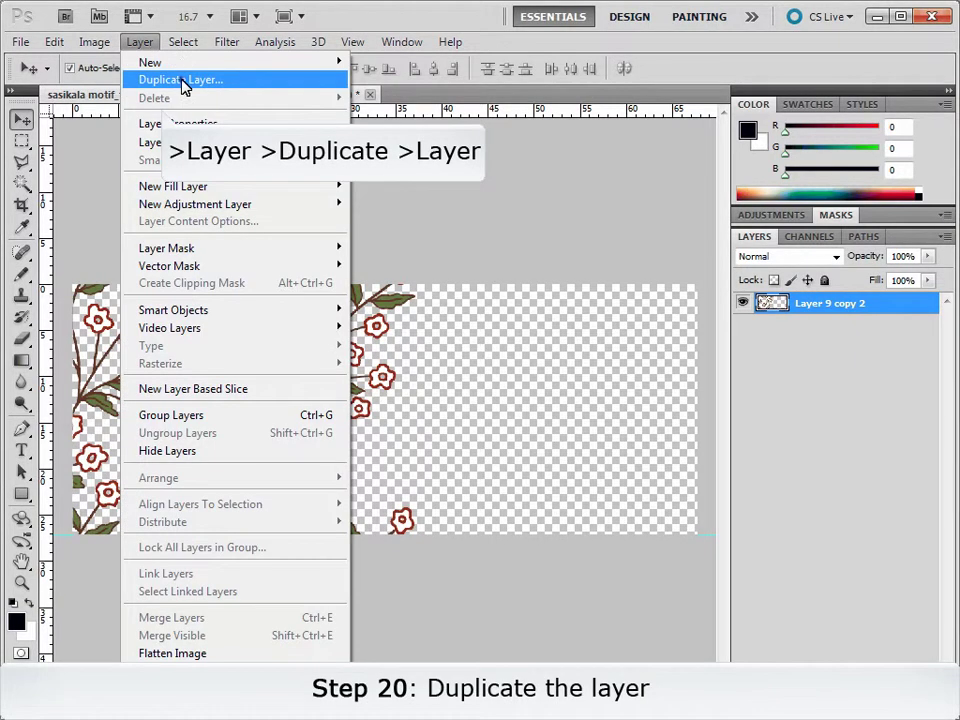
pyautogui.click(184, 80)
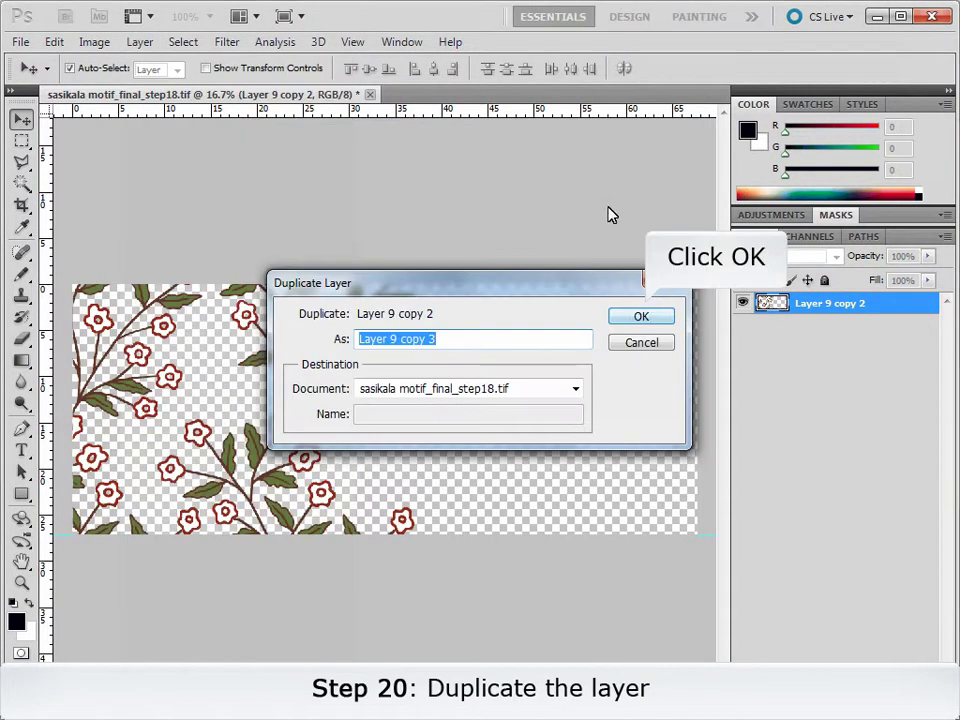
pyautogui.click(641, 317)
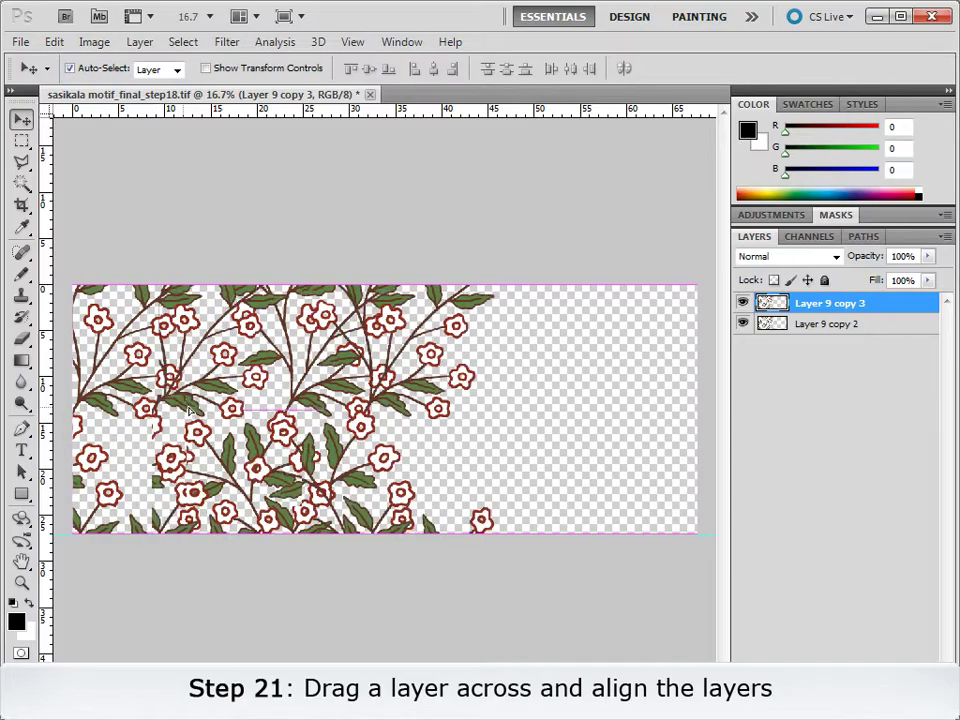
# Move the duplicated layer to the right and nudge it left until its cut flowers and leaves align with the original motif
pyautogui.moveTo(175, 414); pyautogui.dragTo(312, 408)
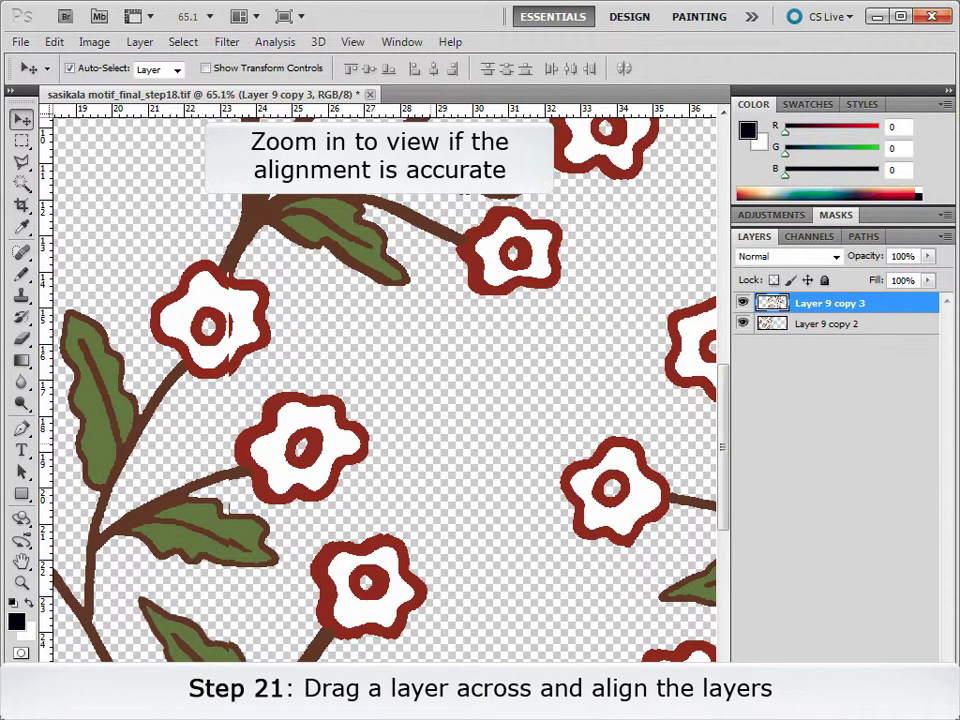
pyautogui.press('Left')
pyautogui.press('Left')
pyautogui.press('Left')
pyautogui.press('Left')
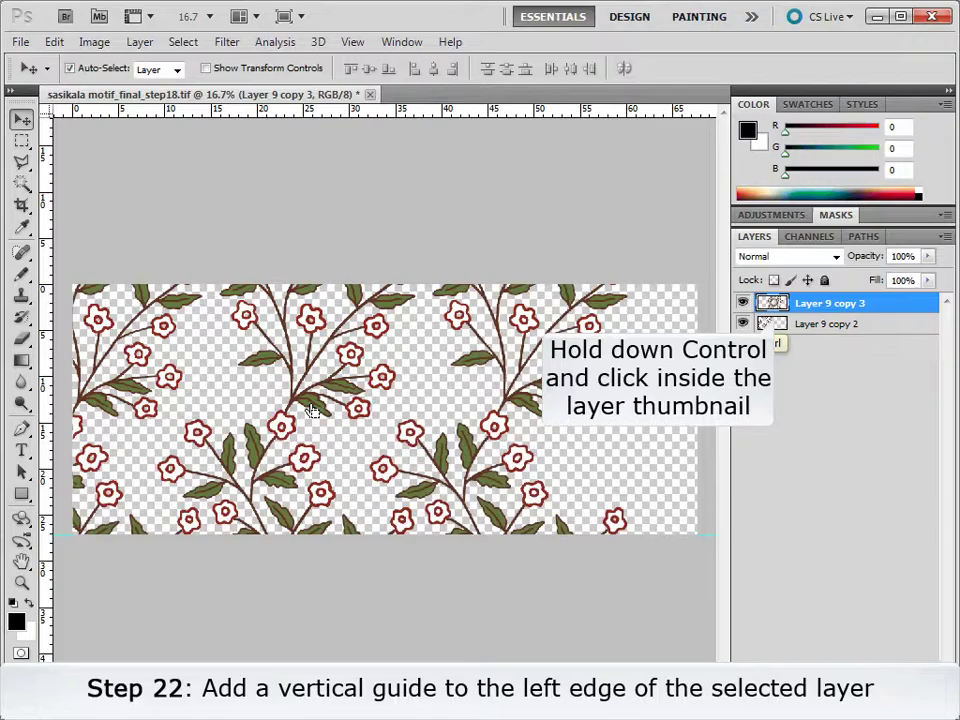
# Place a vertical guide at the left edge of Layer 9 copy 3's artwork and crop the image to that guide
pyautogui.keyDown('ctrl'); pyautogui.click(774, 308); pyautogui.keyUp('ctrl')
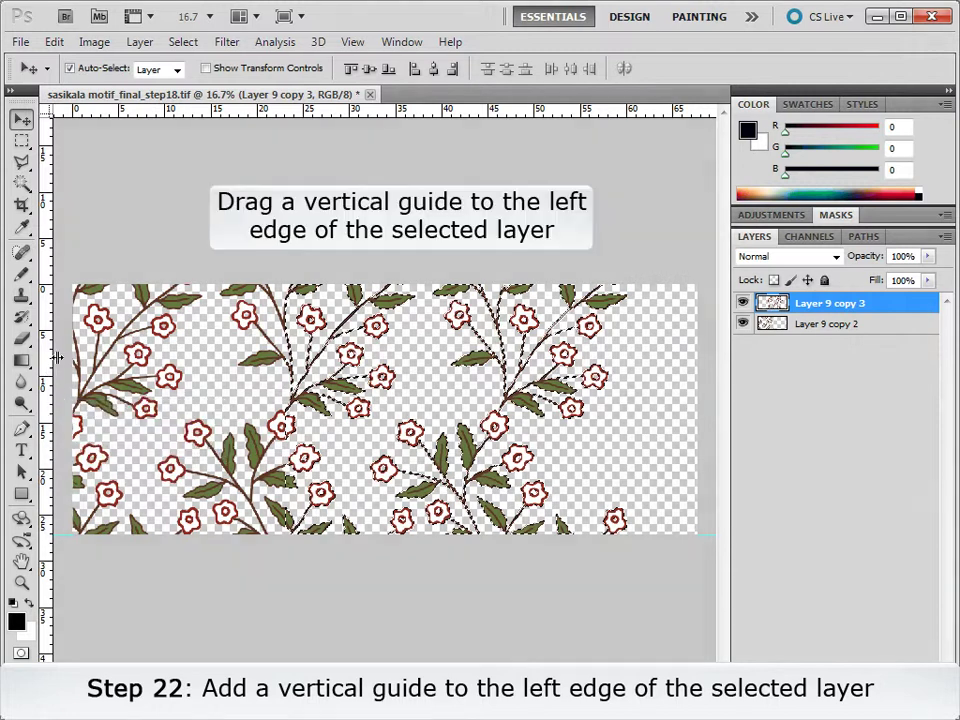
pyautogui.moveTo(58, 357); pyautogui.dragTo(286, 357)
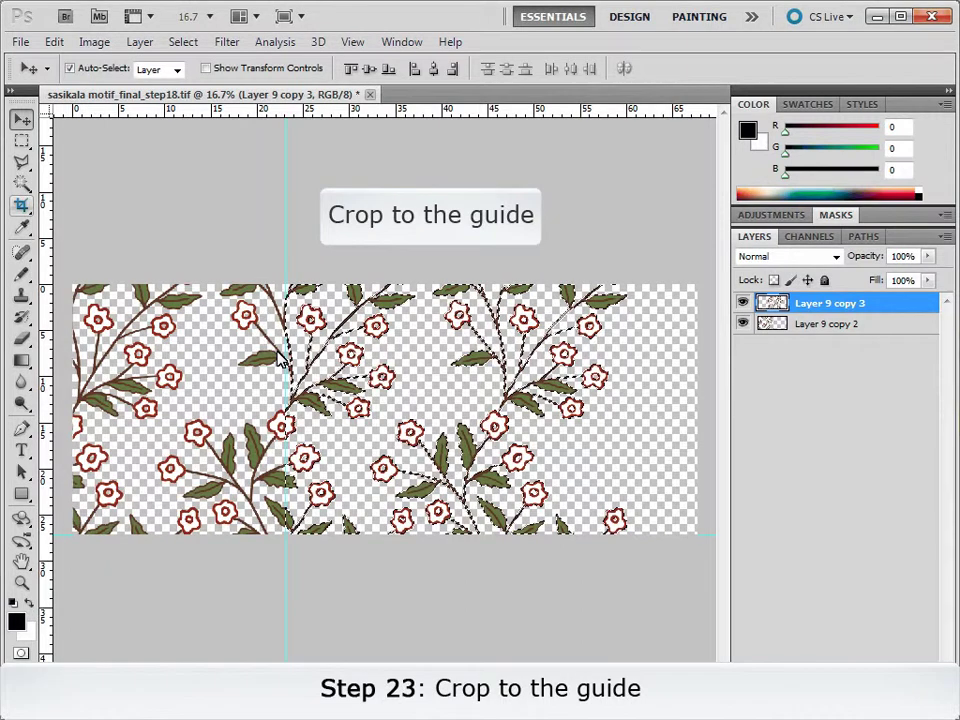
pyautogui.click(21, 205)
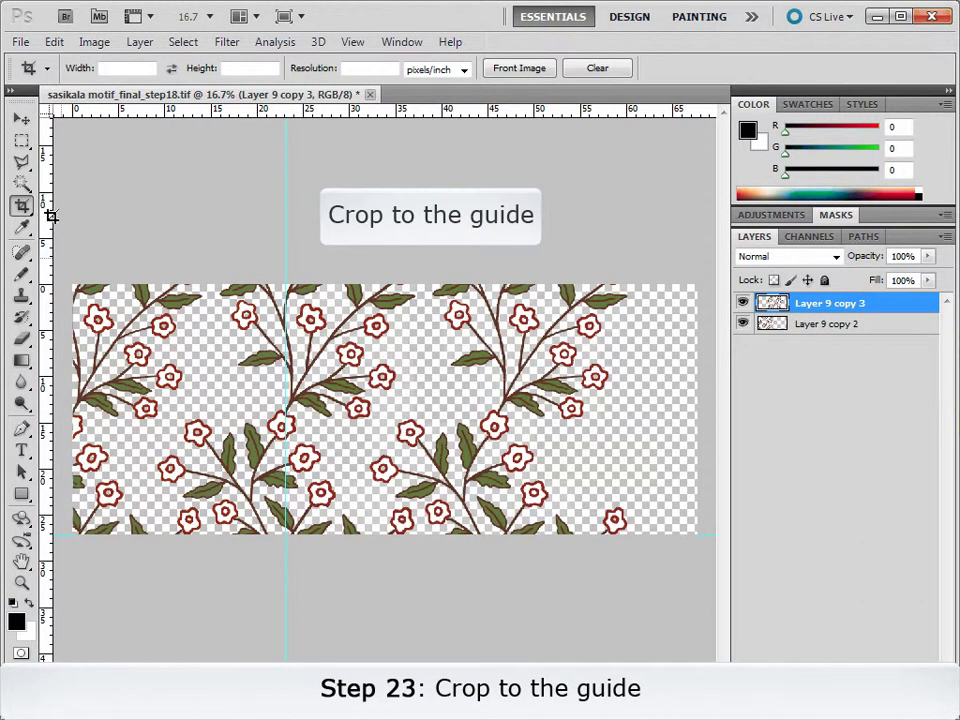
pyautogui.moveTo(72, 285); pyautogui.dragTo(283, 542)
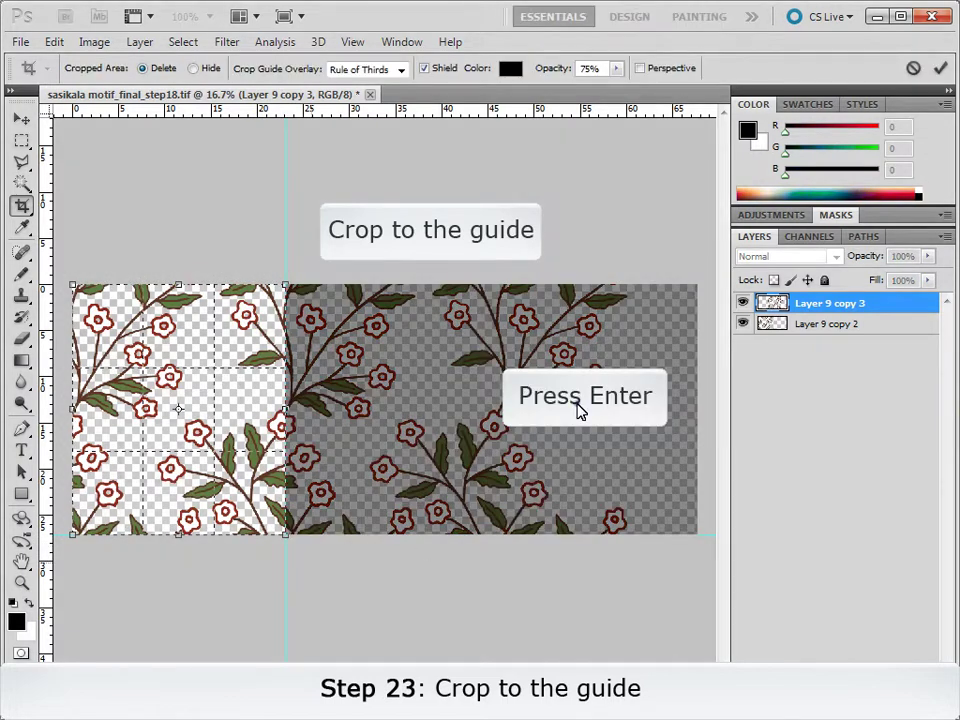
pyautogui.press('Return')
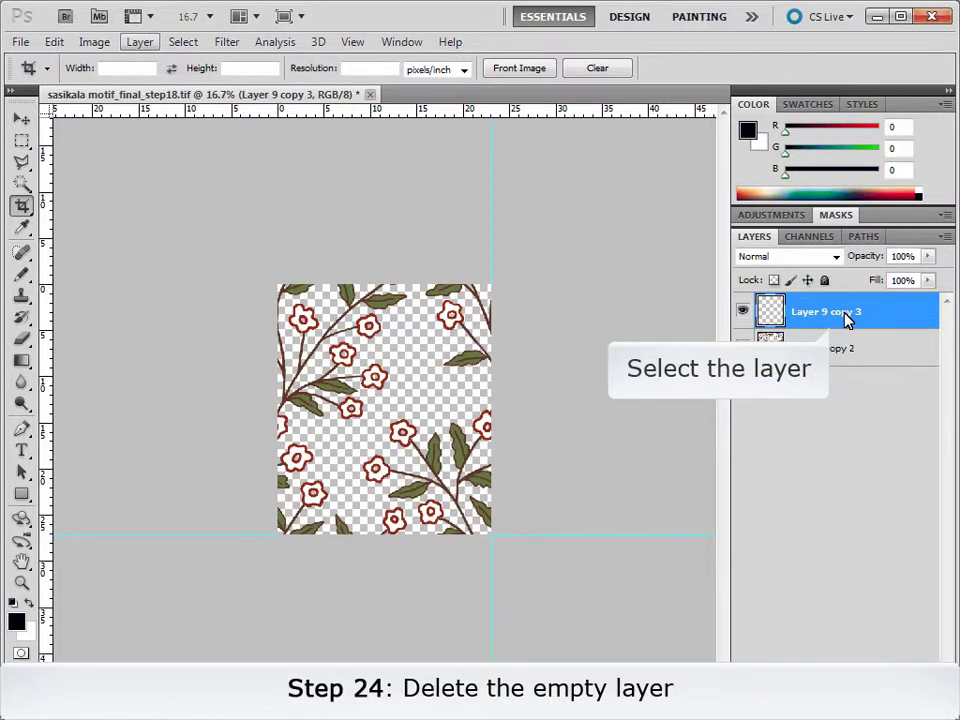
# Delete the empty Layer 9 copy 3
pyautogui.click(139, 42)
pyautogui.moveTo(150, 97)
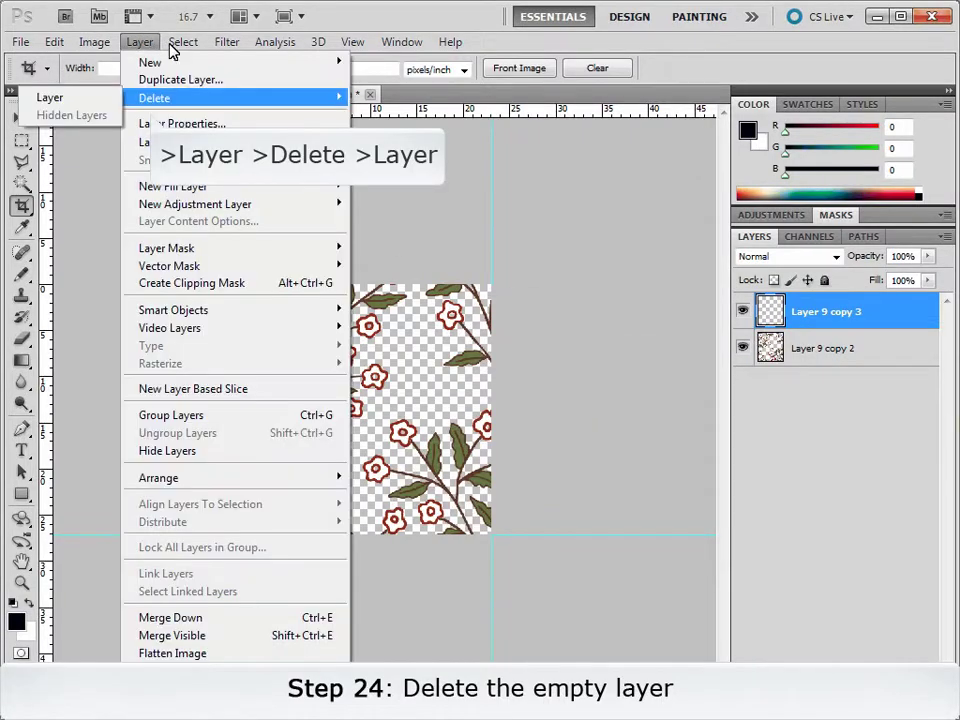
pyautogui.click(82, 99)
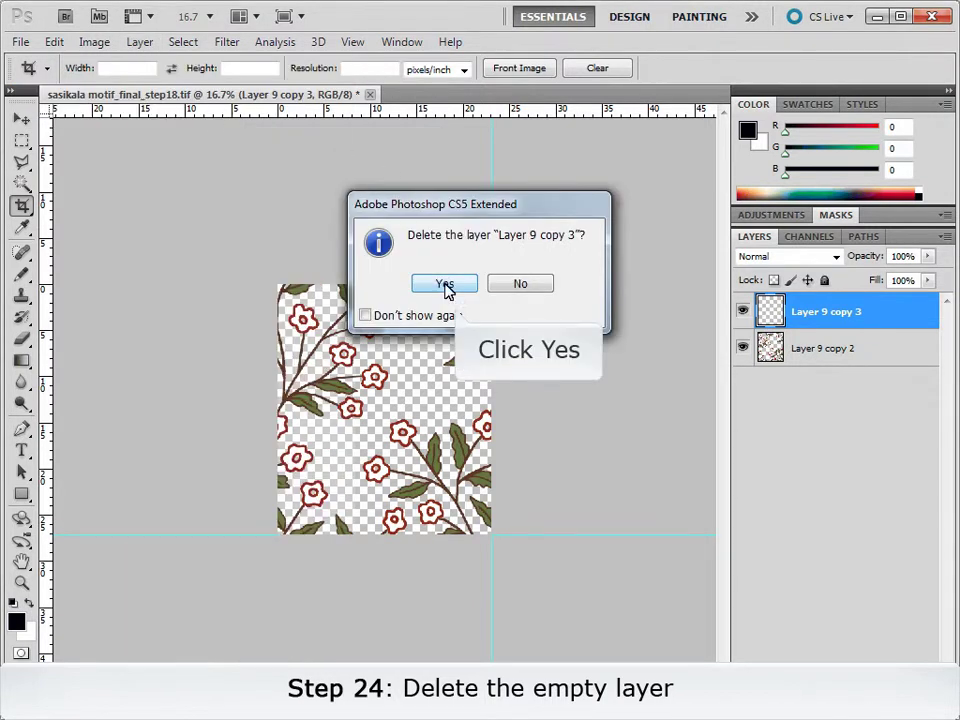
pyautogui.click(444, 285)
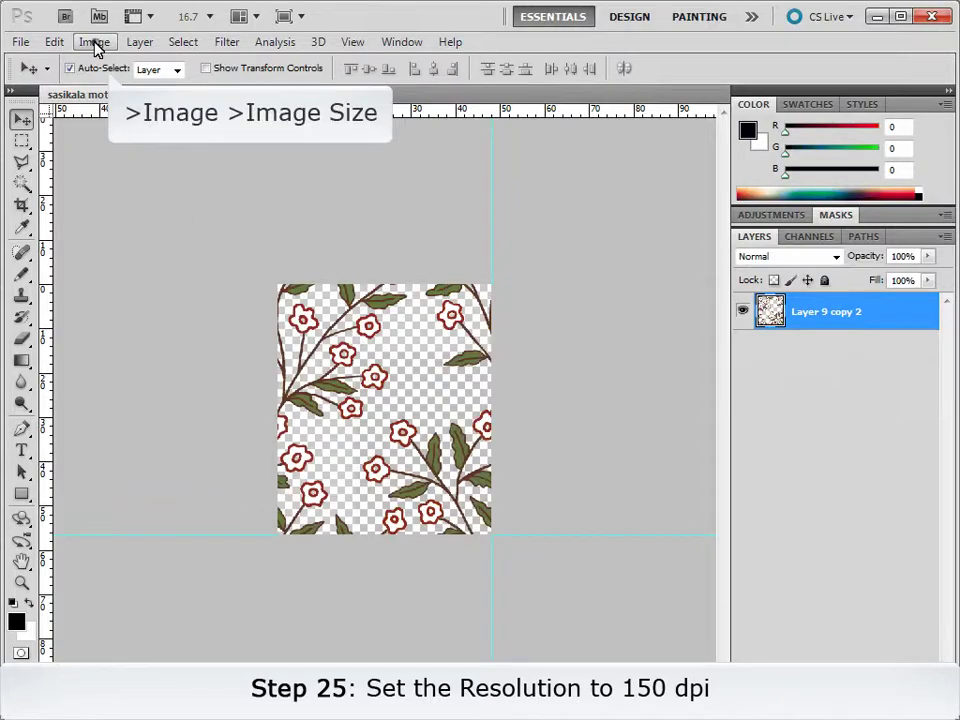
# Turn off image resampling and set the tile's resolution to 150 pixels/inch
pyautogui.click(94, 44)
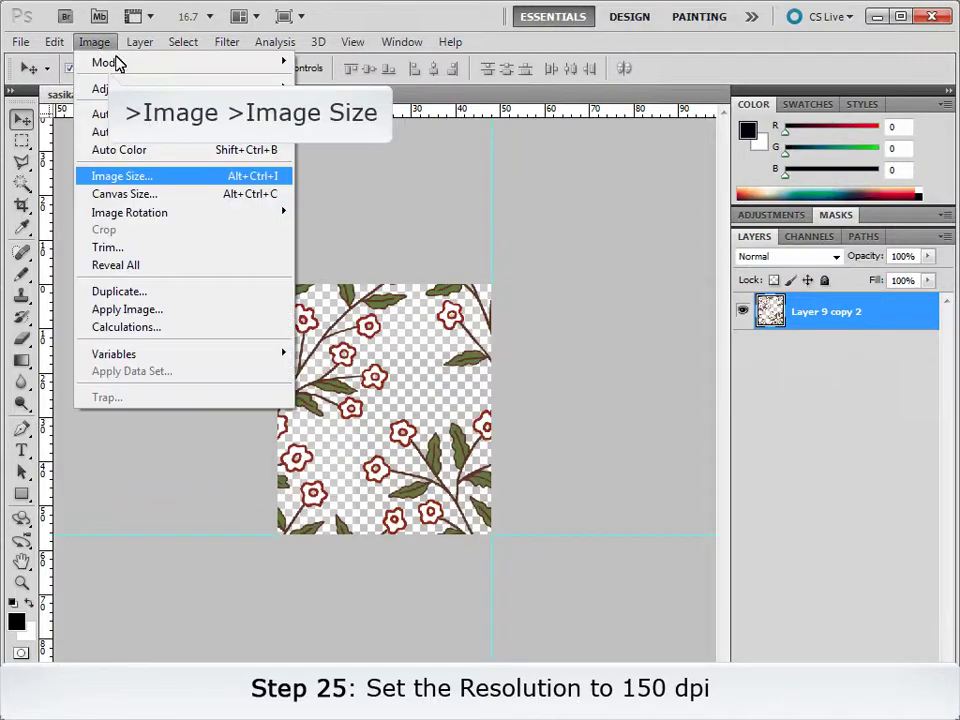
pyautogui.click(137, 177)
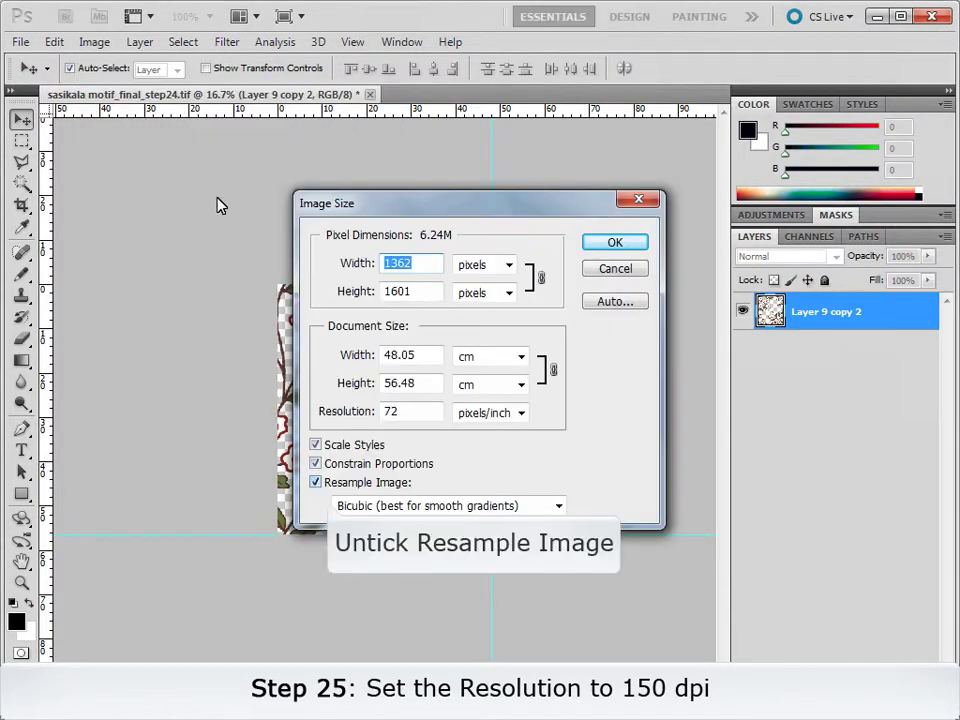
pyautogui.click(316, 483)
pyautogui.doubleClick(403, 412)
pyautogui.write('150')
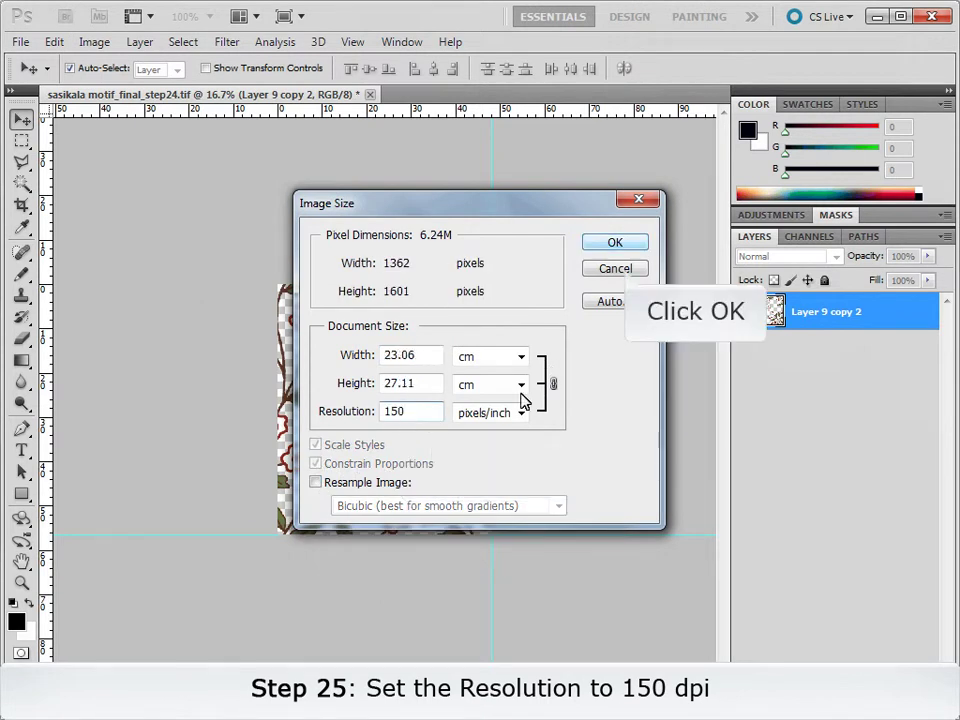
pyautogui.click(617, 250)
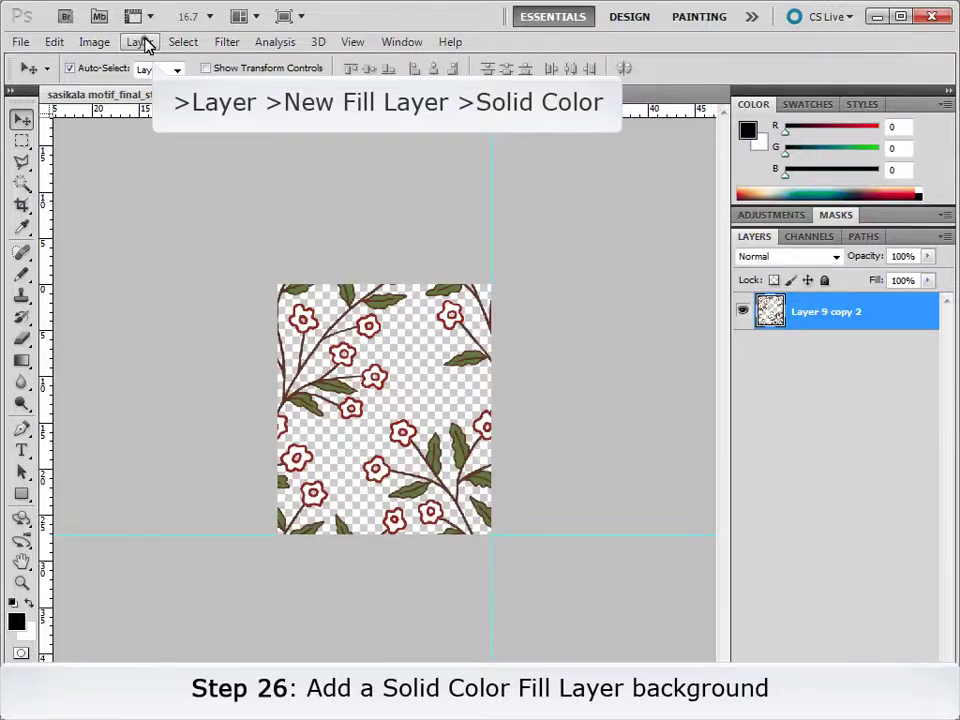
# Add a solid color fill layer in grey 999999, keeping the suggested layer name and settings
pyautogui.click(141, 42)
pyautogui.moveTo(165, 188)
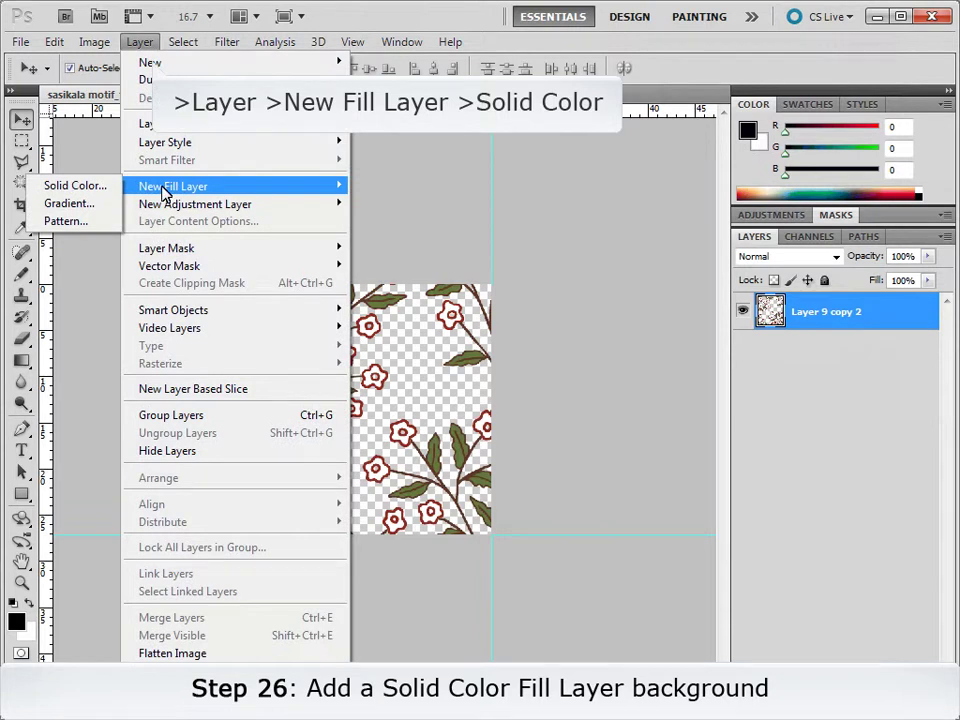
pyautogui.click(96, 188)
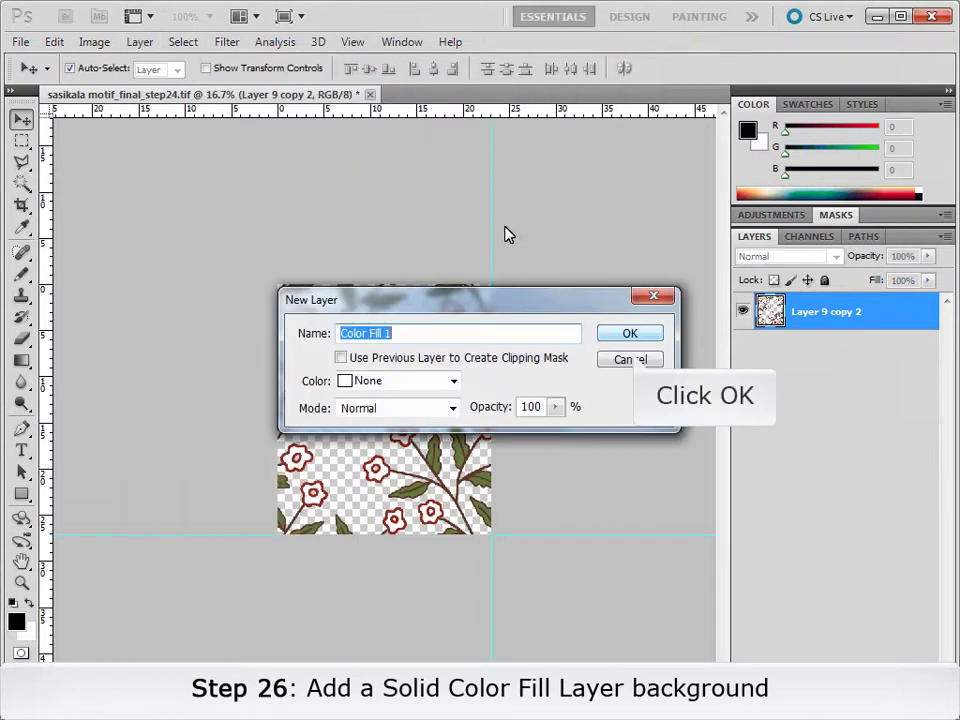
pyautogui.click(627, 334)
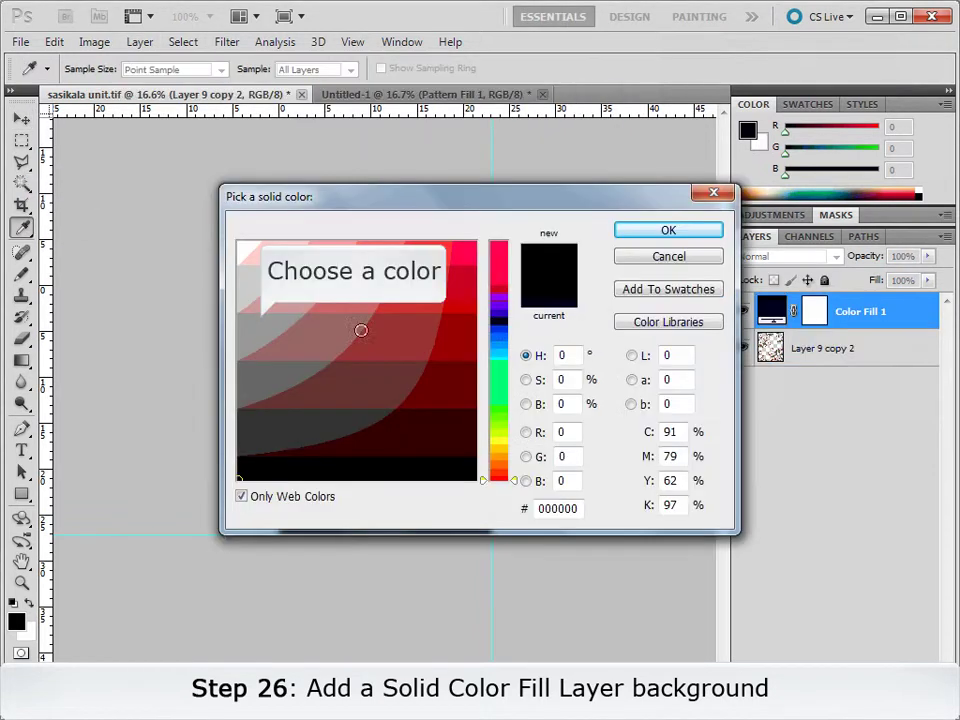
pyautogui.click(258, 330)
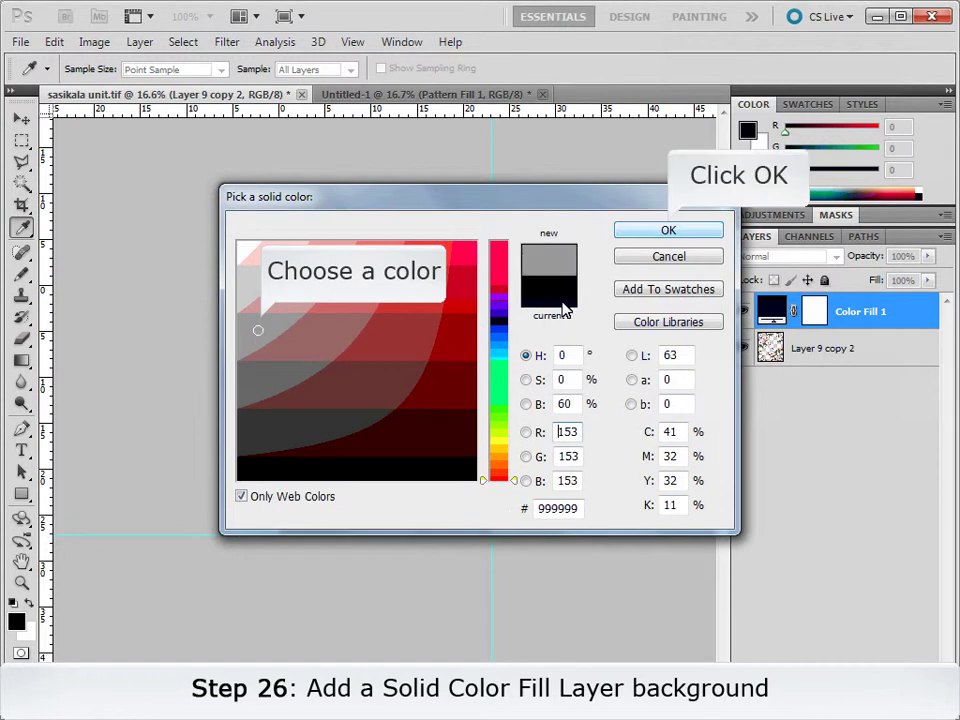
pyautogui.click(650, 235)
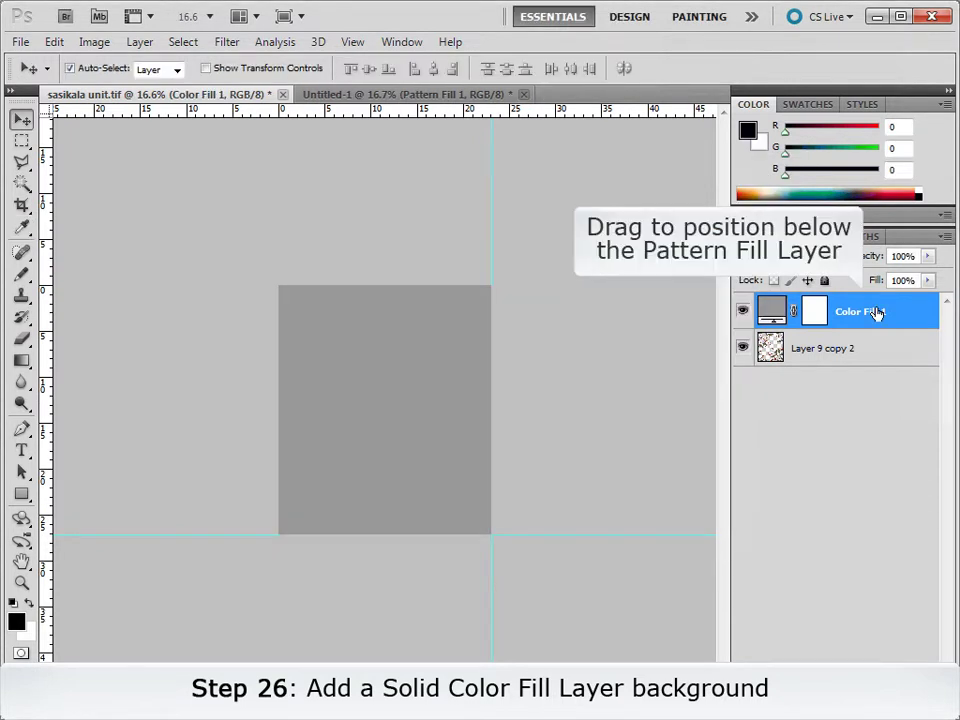
# Move the color fill layer beneath Layer 9 copy 2 and change its color to light grey cccccc
pyautogui.moveTo(876, 313); pyautogui.dragTo(879, 381)
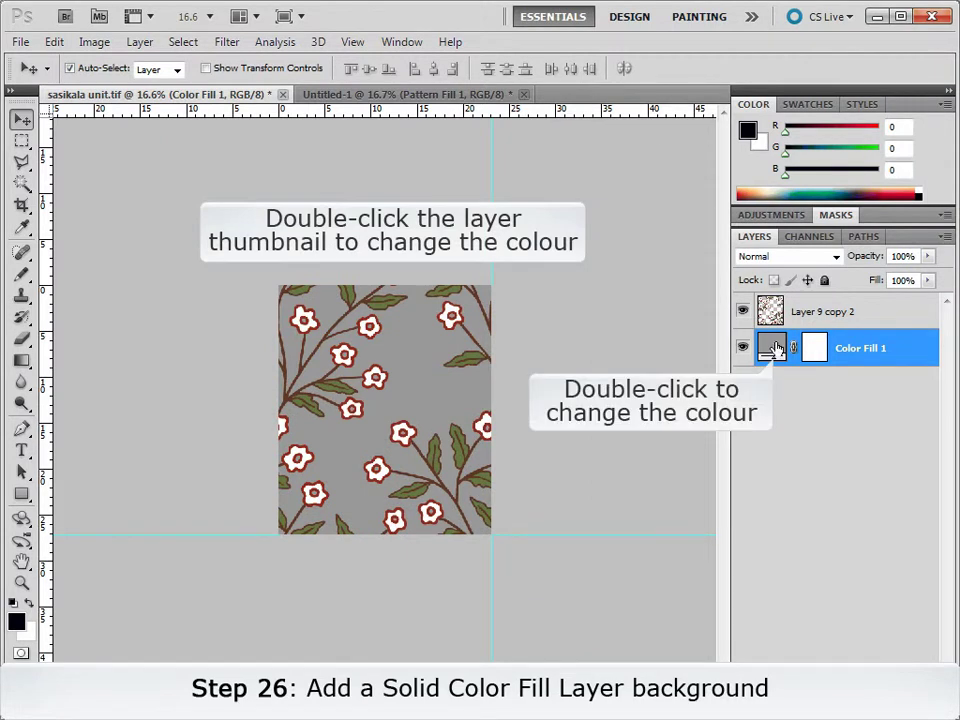
pyautogui.doubleClick(772, 347)
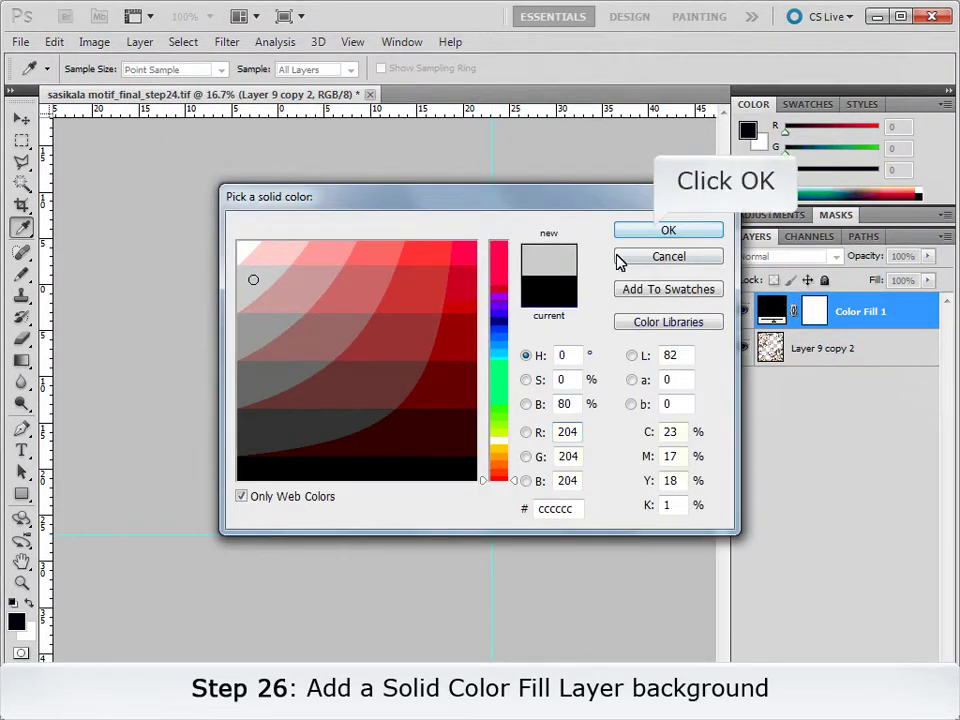
pyautogui.click(646, 231)
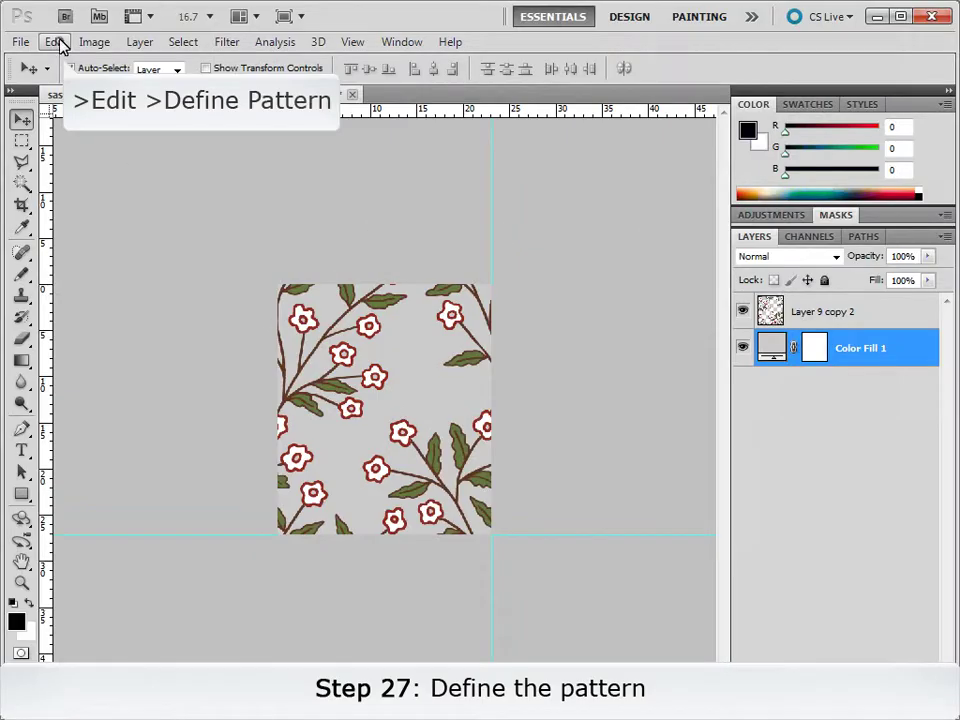
# Define the floral tile with its light grey background as a pattern
pyautogui.click(55, 42)
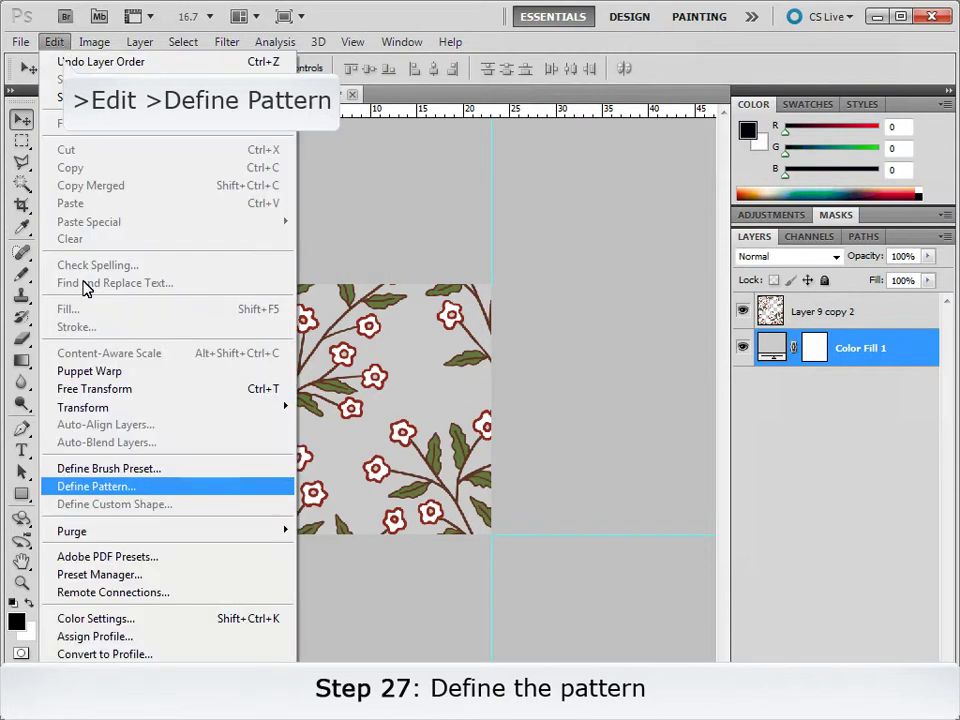
pyautogui.click(88, 487)
pyautogui.click(664, 360)
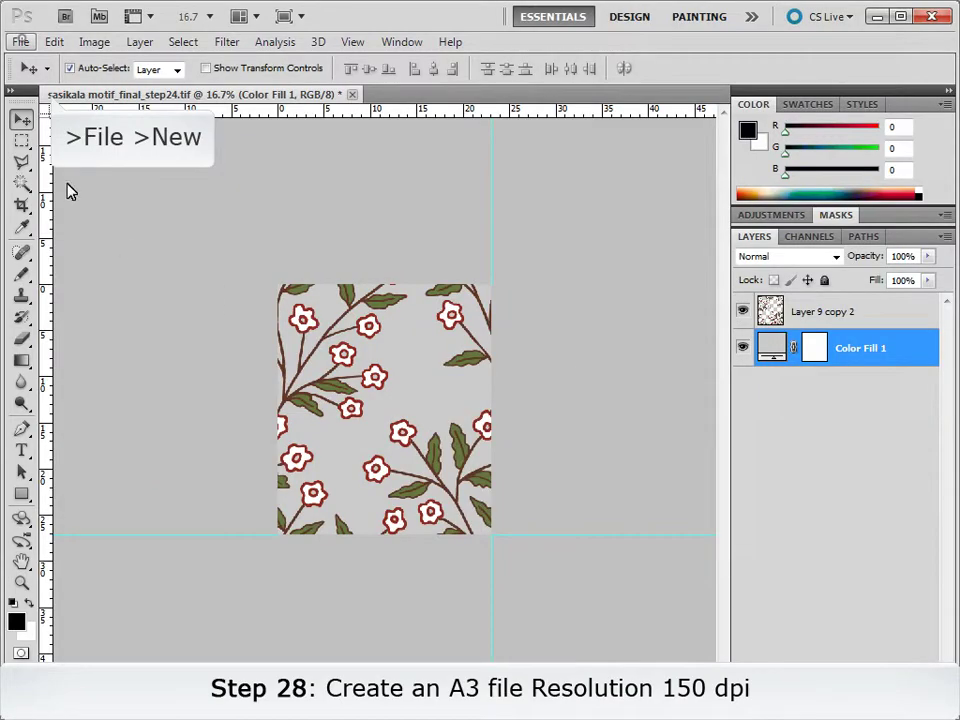
# Create an A3 document 29.7 cm wide and 42 cm high at 150 pixels/inch with transparent background contents
pyautogui.click(22, 42)
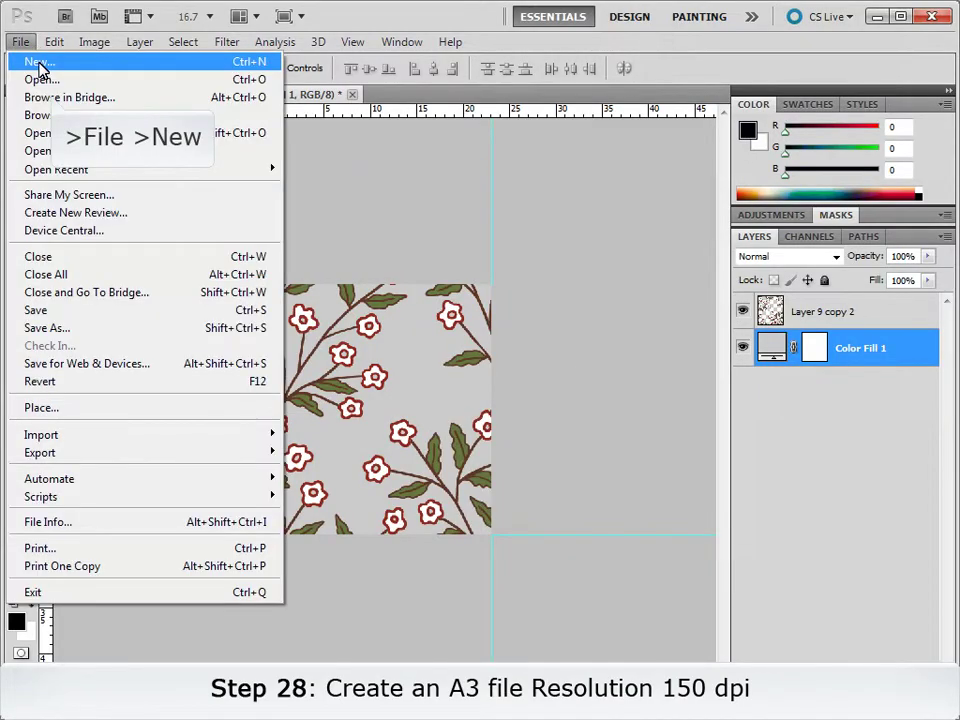
pyautogui.click(38, 62)
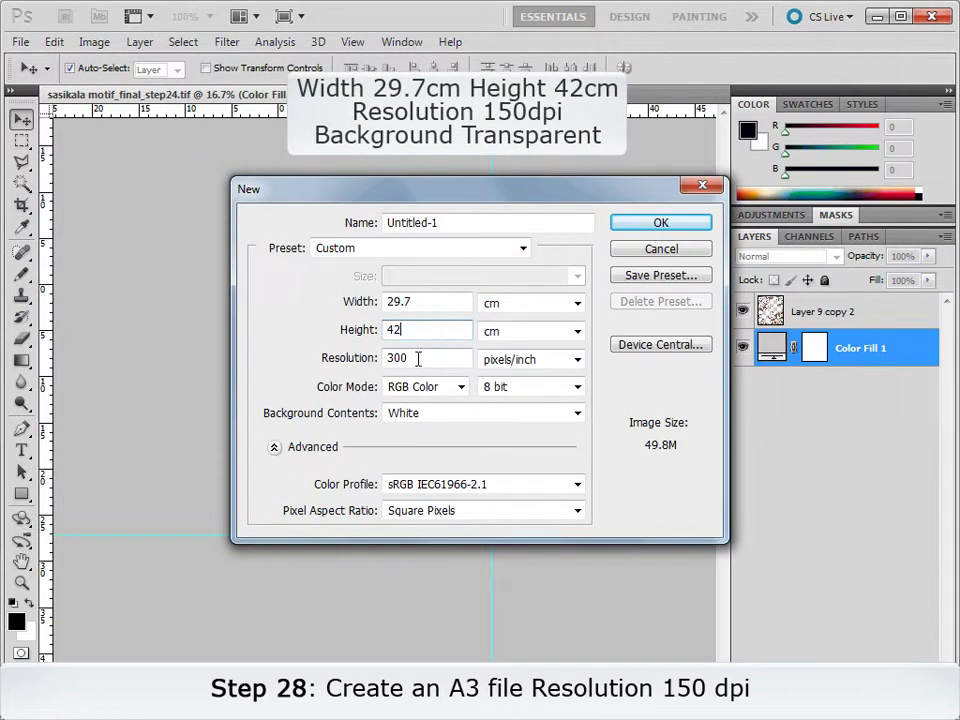
pyautogui.doubleClick(418, 359)
pyautogui.write('150')
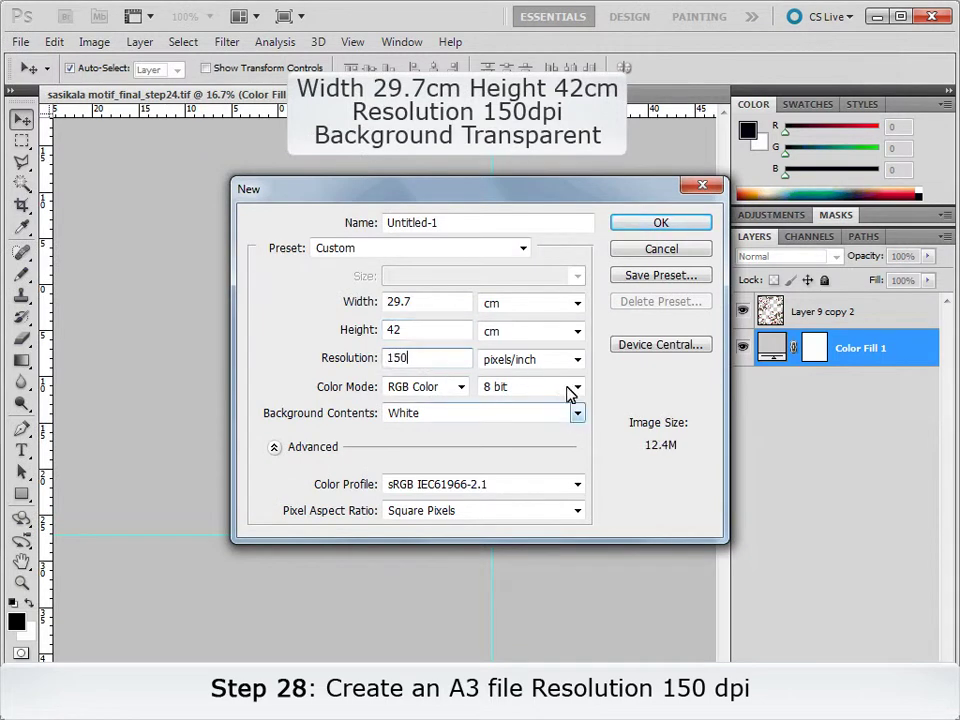
pyautogui.click(580, 420)
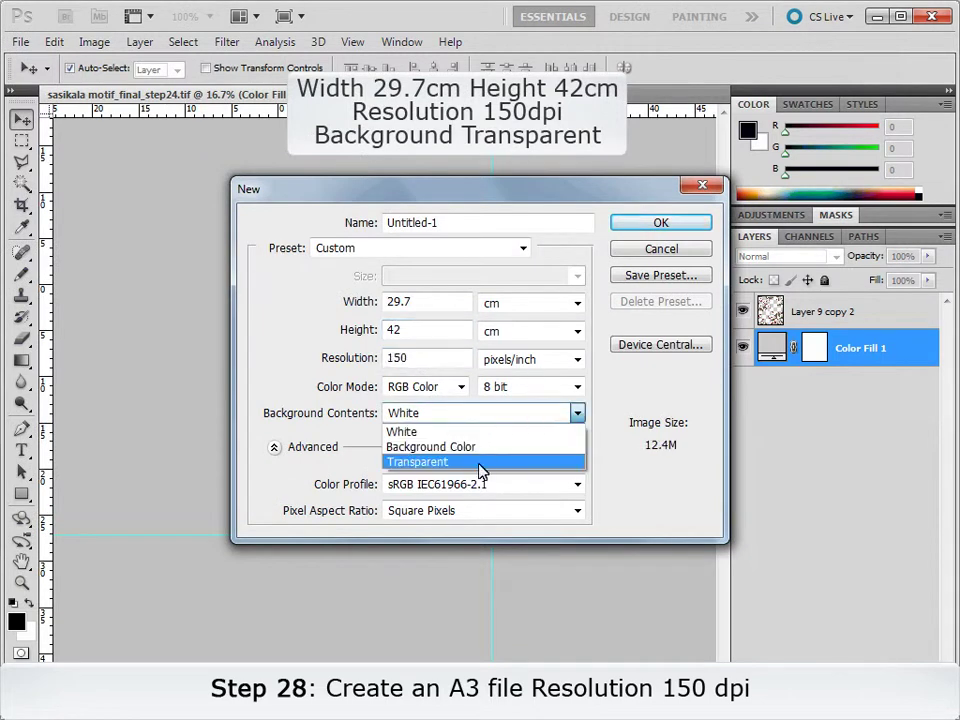
pyautogui.click(480, 469)
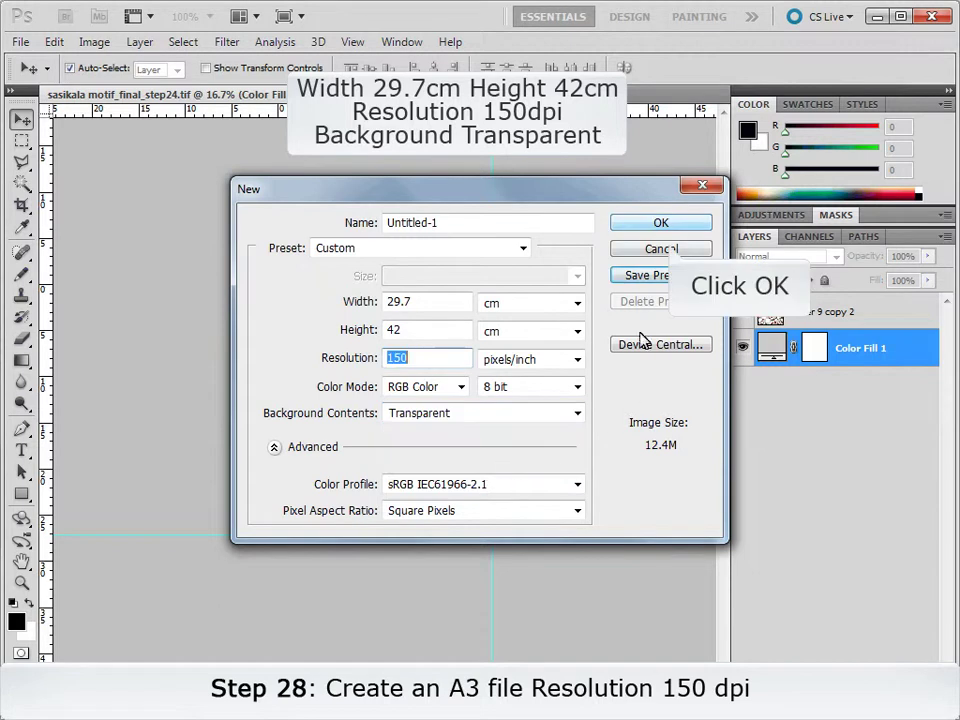
pyautogui.click(658, 224)
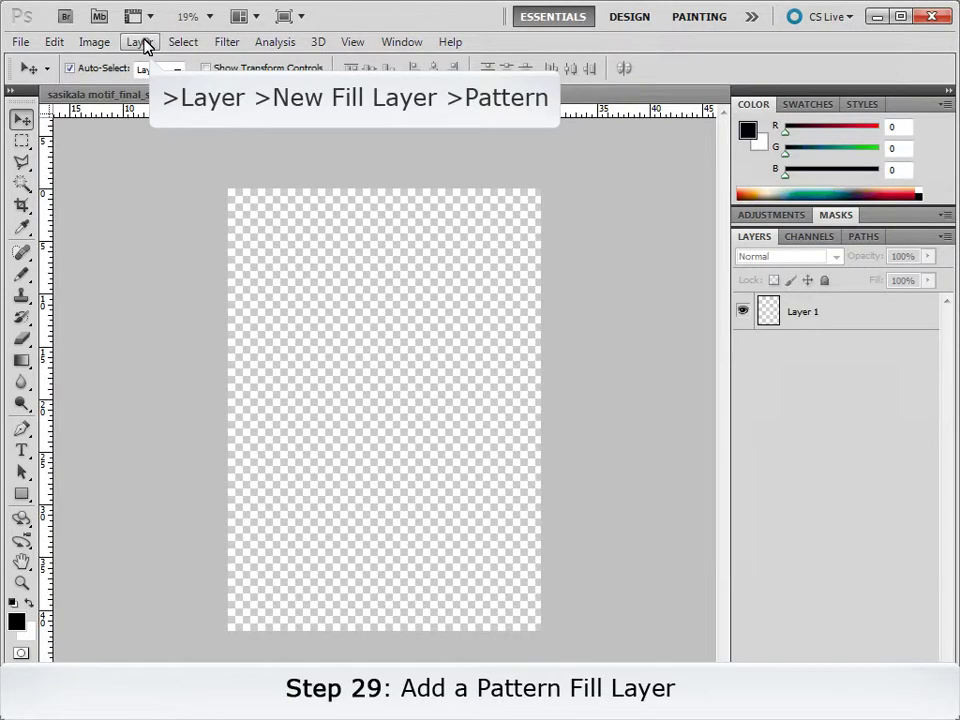
# Add a pattern fill layer with the floral tile at 80% scale and shift the pattern slightly left and down
pyautogui.click(141, 43)
pyautogui.moveTo(178, 188)
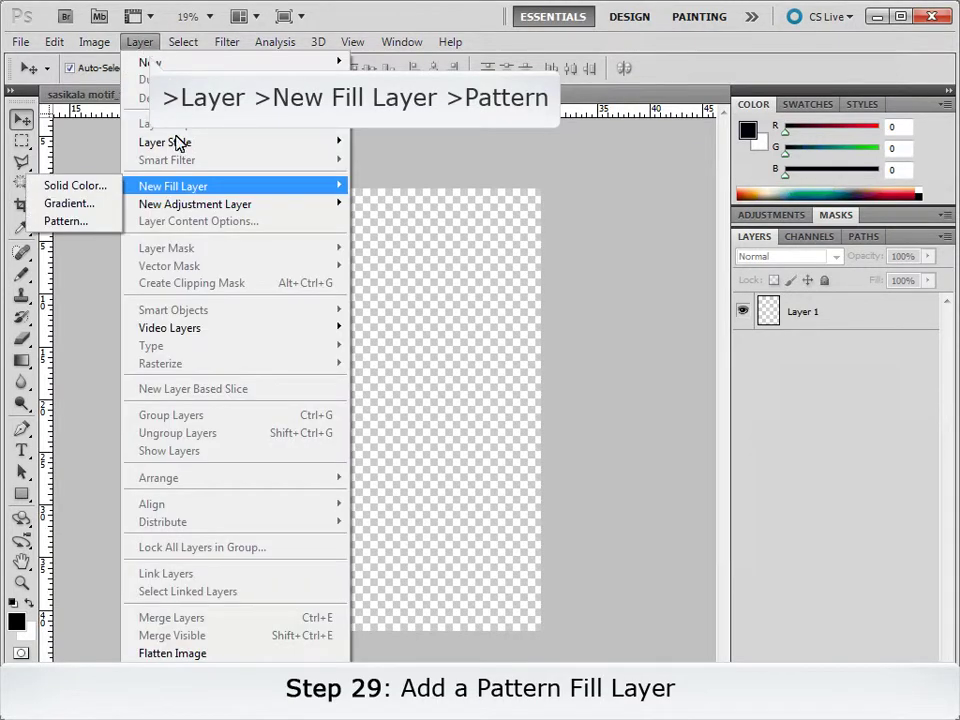
pyautogui.click(66, 221)
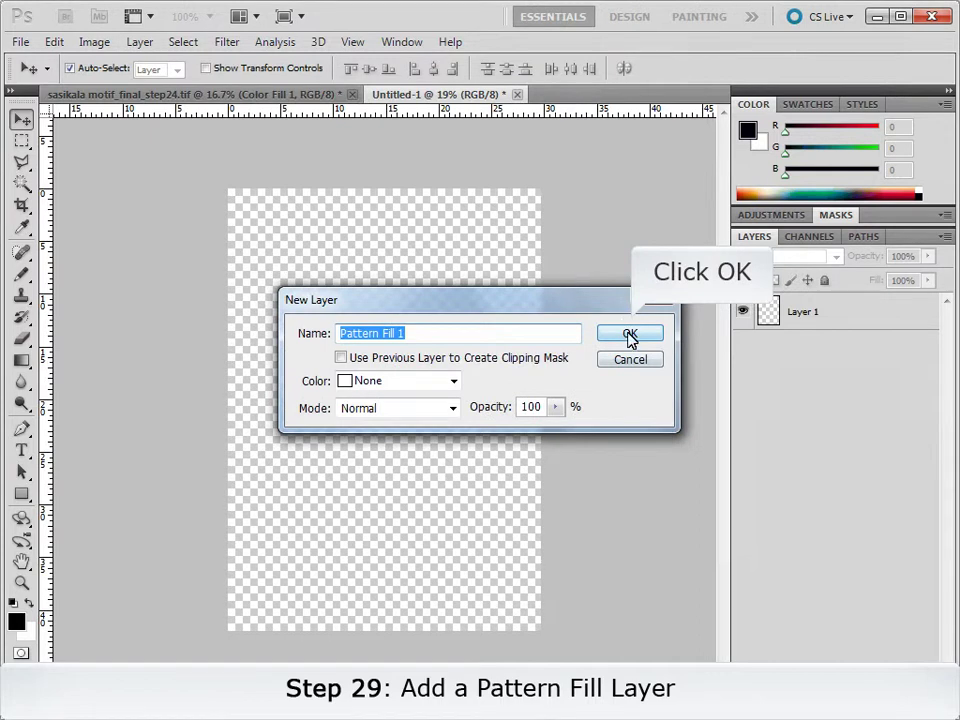
pyautogui.click(630, 336)
pyautogui.write('80')
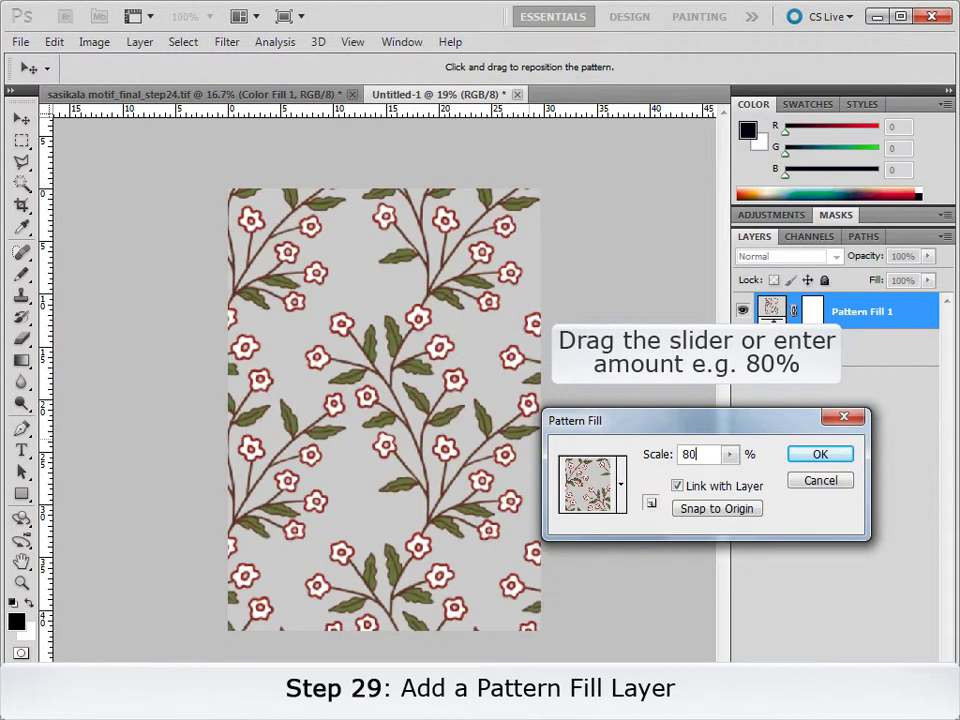
pyautogui.moveTo(424, 445); pyautogui.dragTo(395, 463)
pyautogui.click(812, 459)
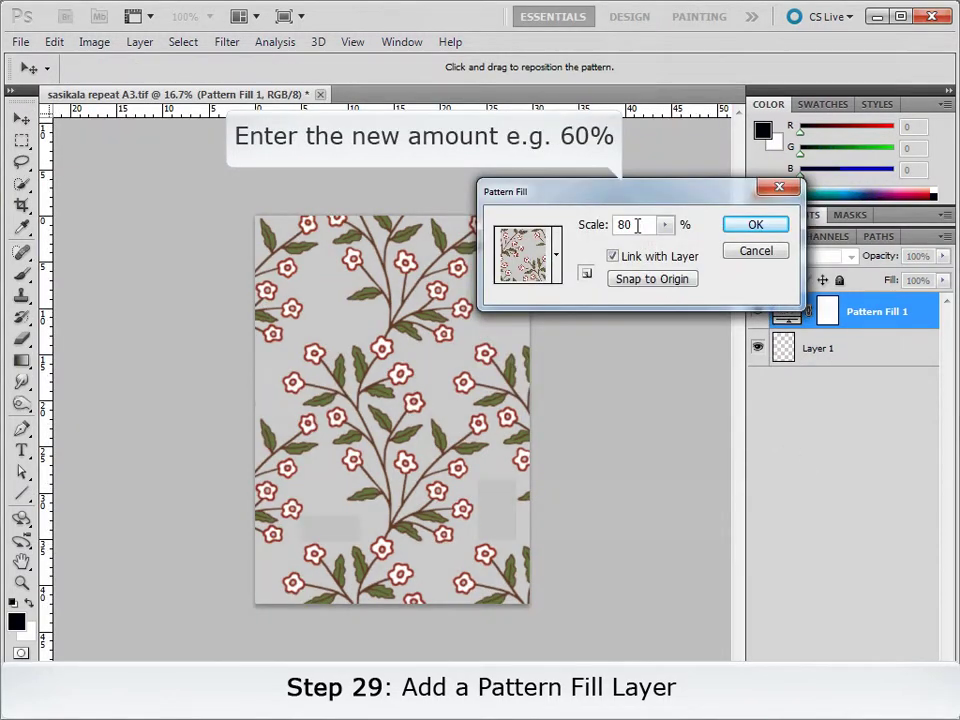
# Set the pattern fill's scale to 60% and shift the pattern slightly right and down on the page
pyautogui.doubleClick(636, 224)
pyautogui.write('60')
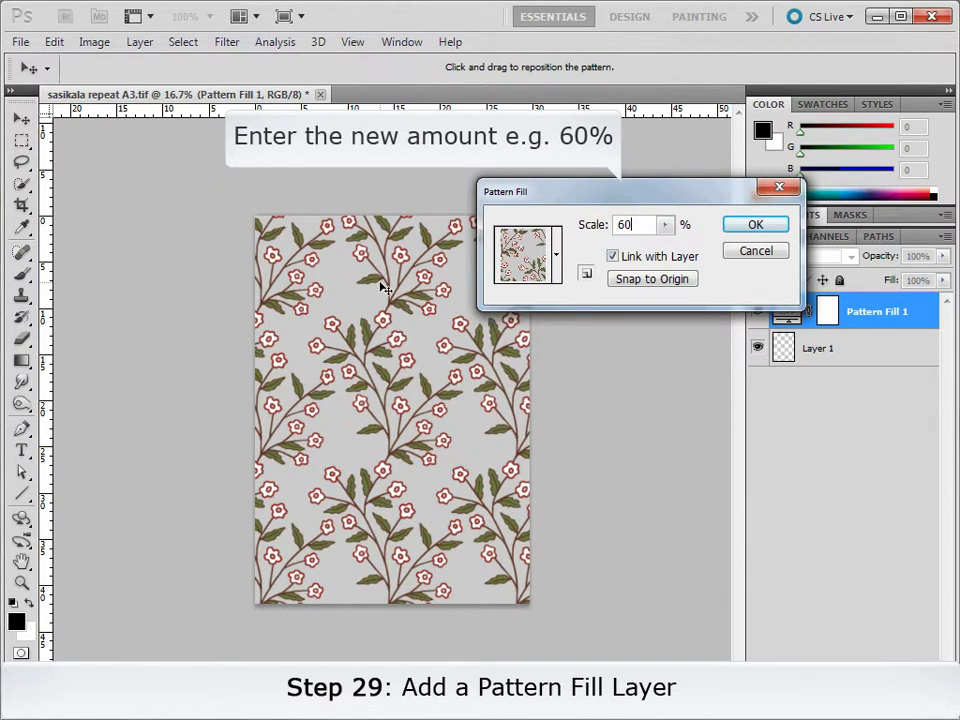
pyautogui.moveTo(384, 288); pyautogui.dragTo(404, 318)
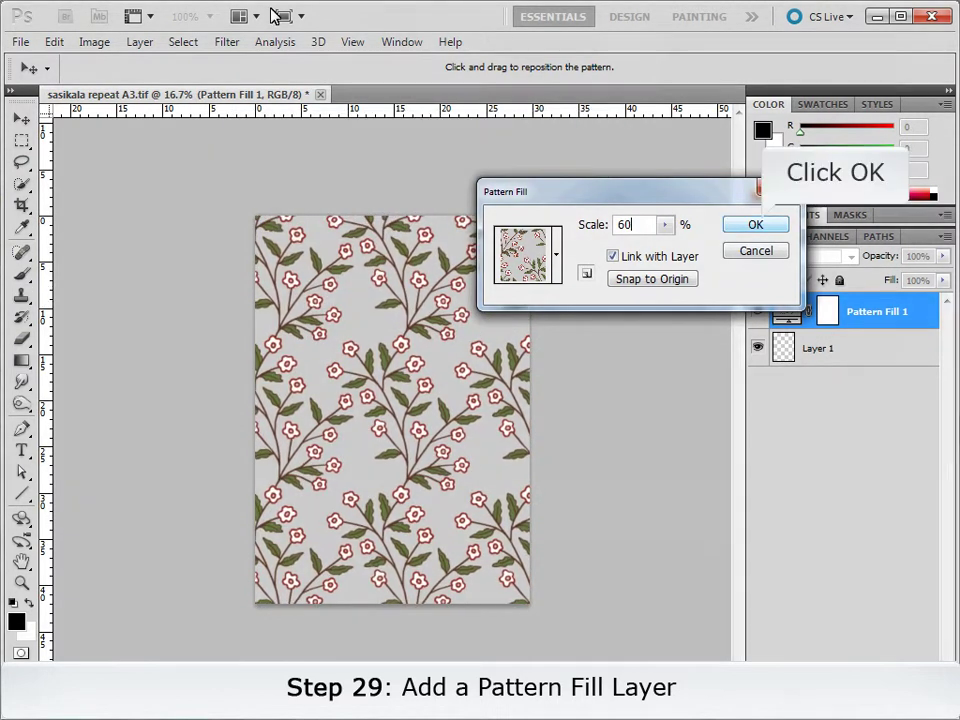
pyautogui.click(755, 226)
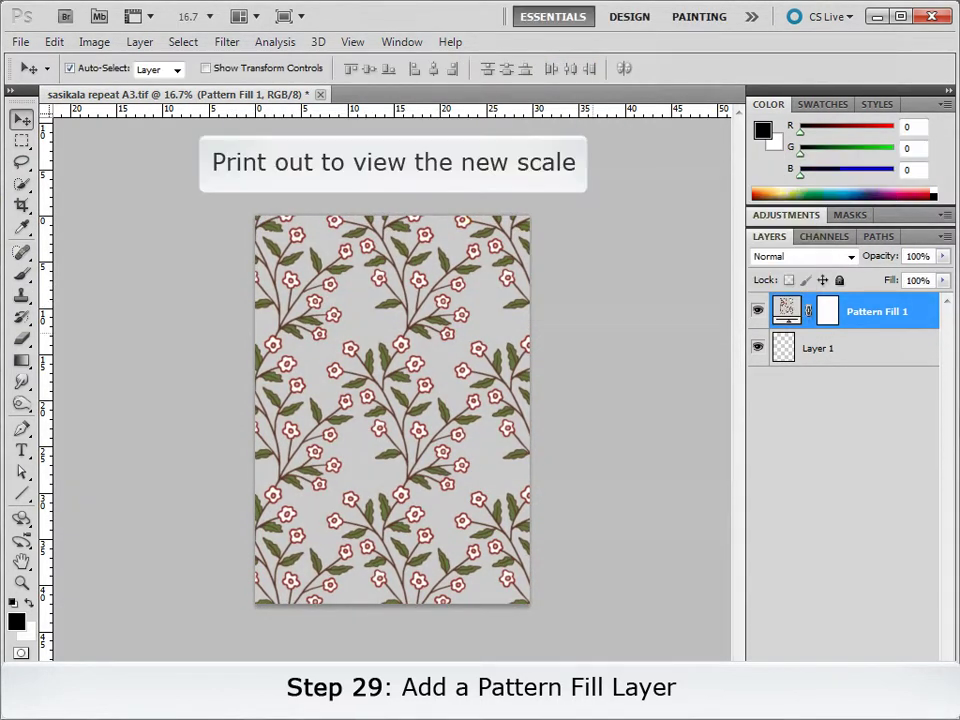